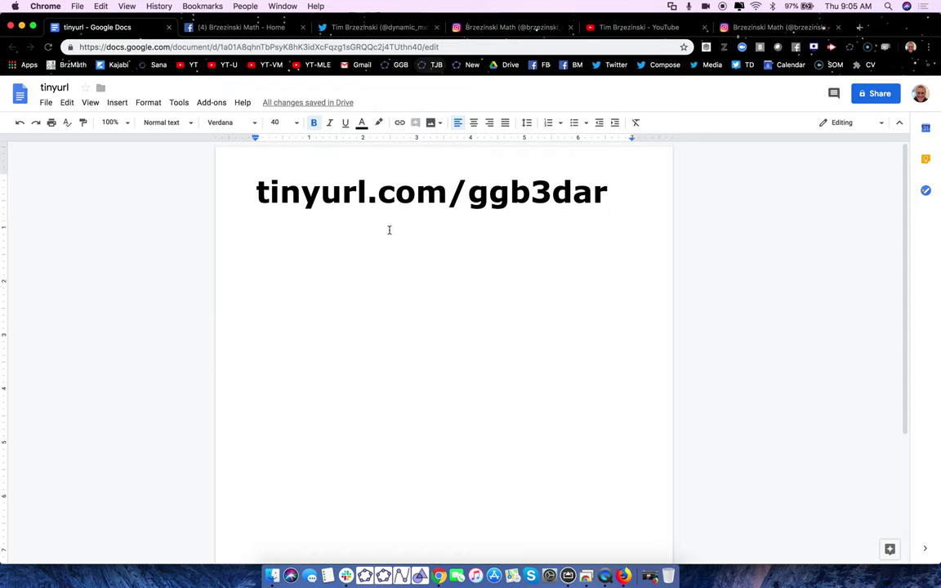
- Reset the tinyurl.com/ggb3dar note to normal zoom and minimize its Chrome window
scroll(387, 193, "up", 5, "ctrl")
scroll(388, 193, "up", 2)
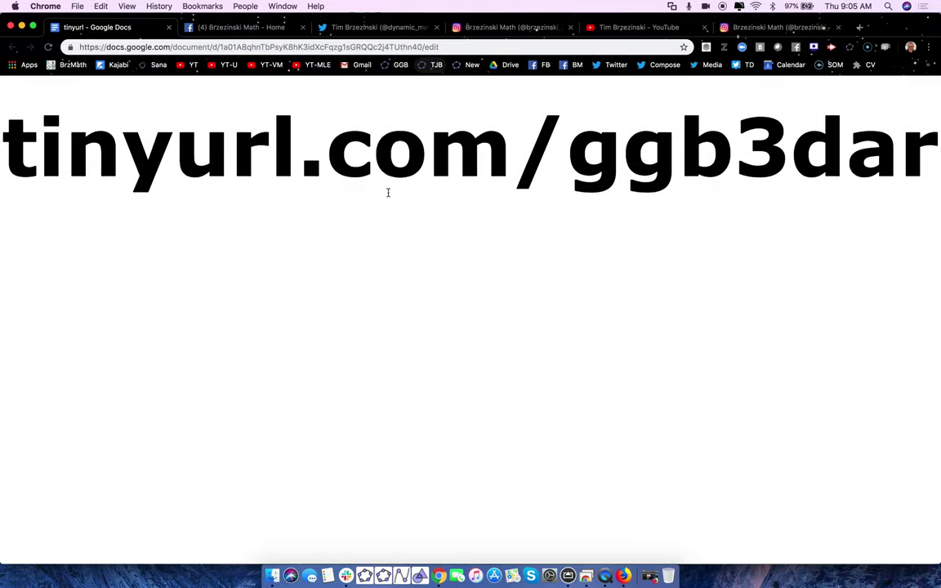
scroll(388, 193, "left", 1)
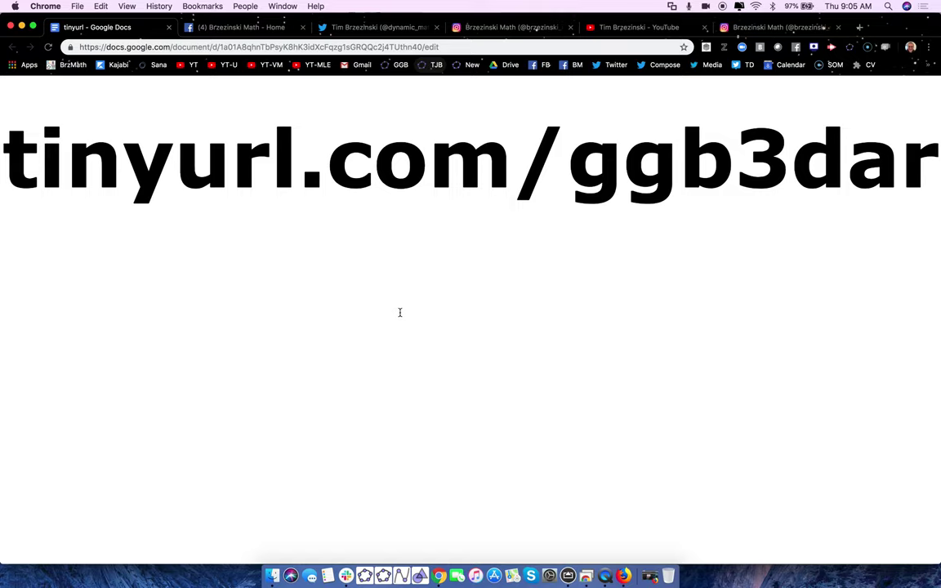
key("super+0")
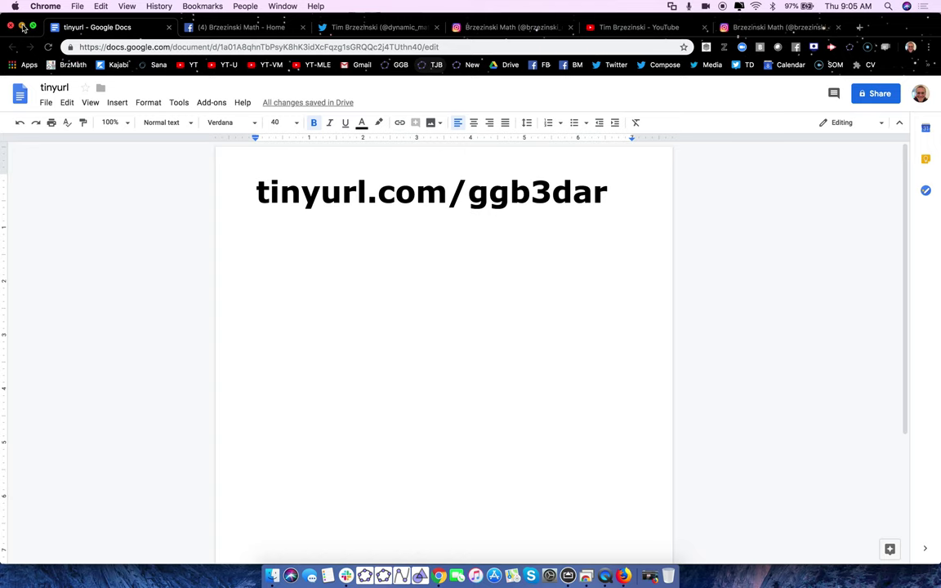
left_click(22, 27)
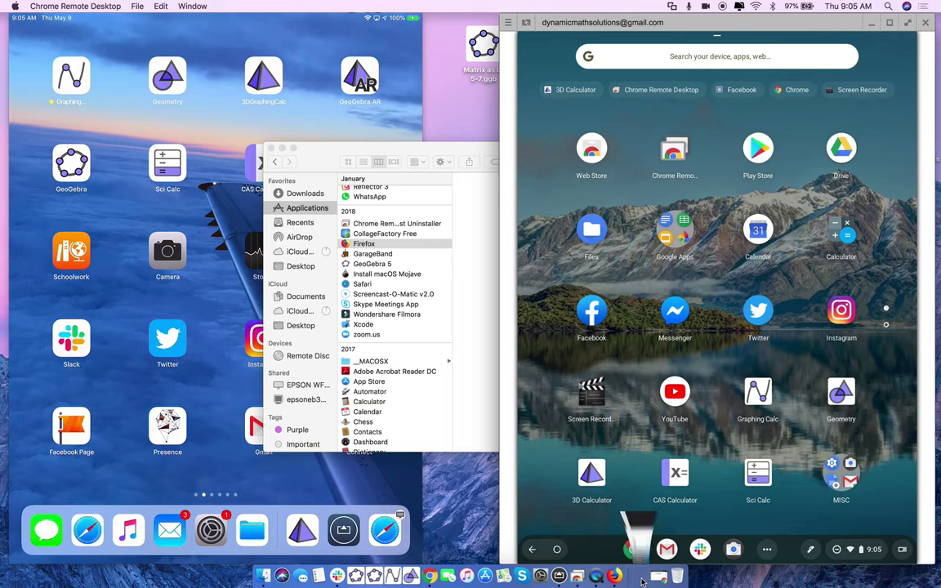
- Move the appear.in call window aside, minimize it, and bring back the tinyurl document
left_click(614, 576)
left_click_drag(573, 170, 514, 98)
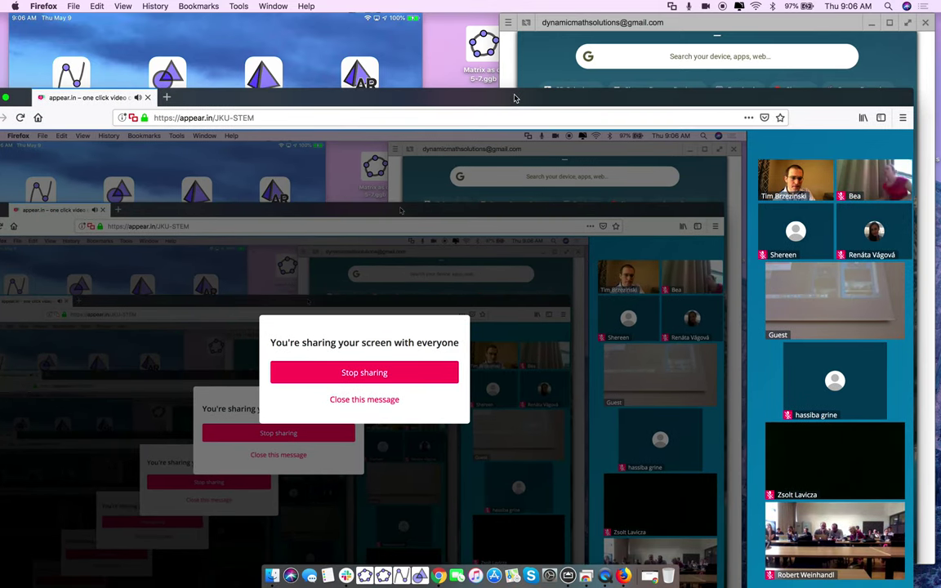
left_click_drag(515, 98, 515, 100)
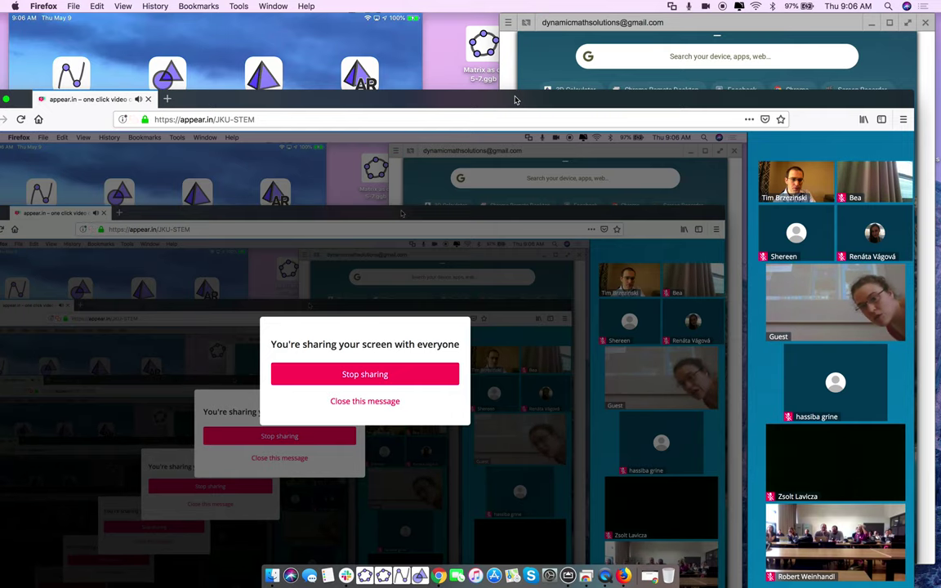
left_click_drag(514, 100, 596, 164)
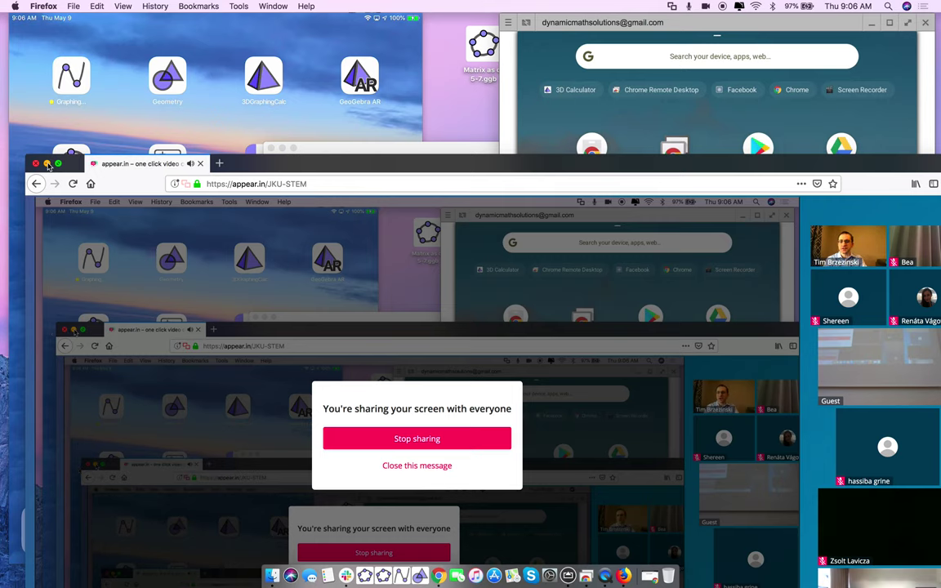
left_click(46, 165)
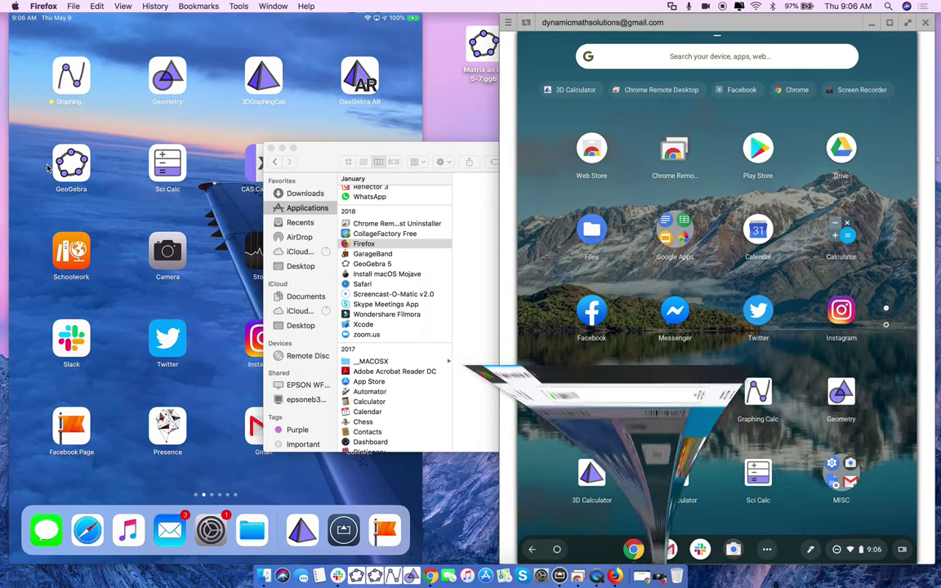
left_click(645, 582)
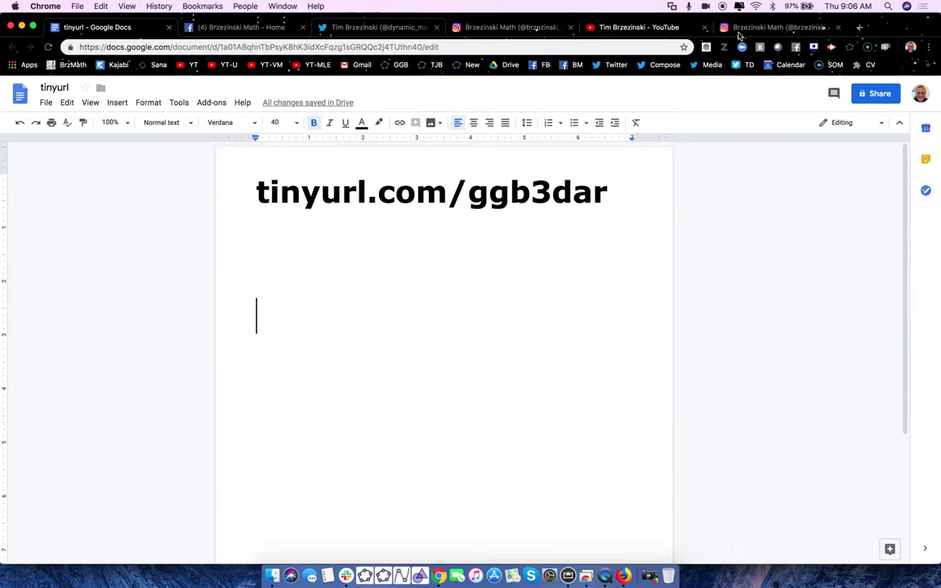
- Copy the tinyurl.com/ggb3dar heading and paste it into a new tab's address bar
left_click(367, 187)
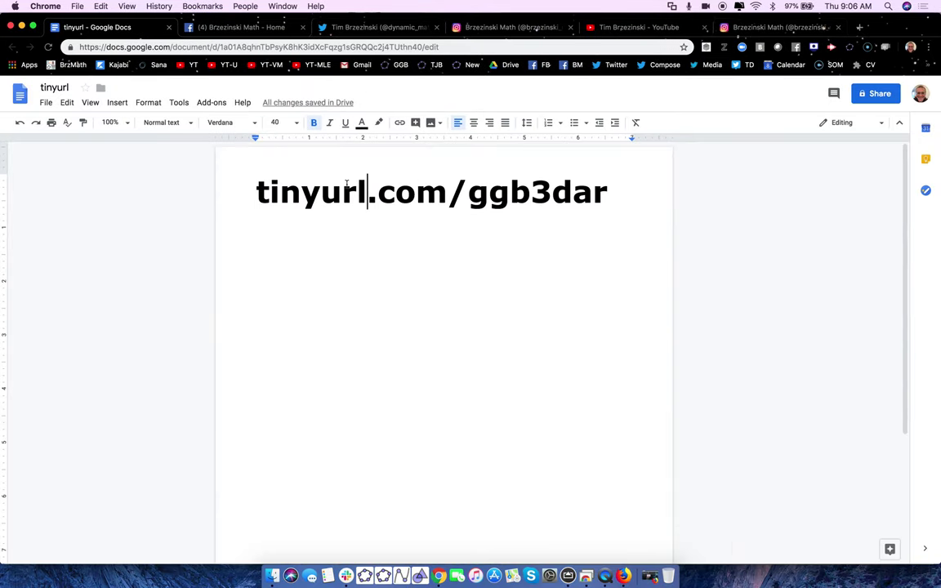
left_click_drag(254, 208, 612, 195)
key("super+c")
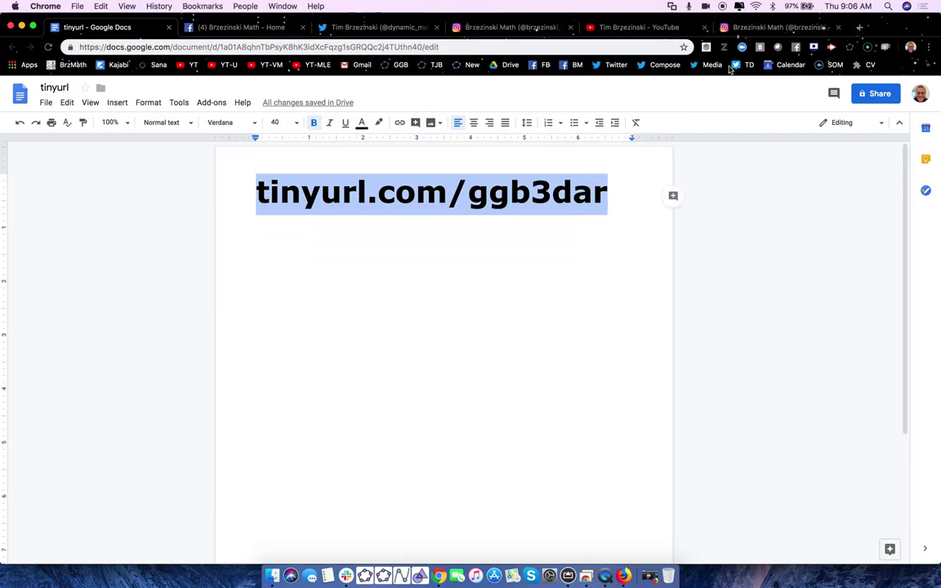
left_click(859, 27)
key("super+v")
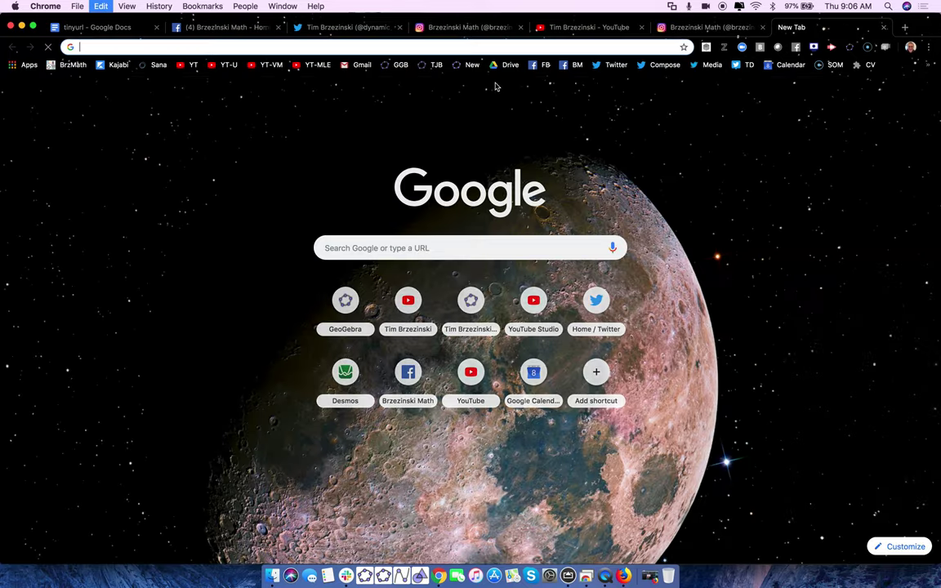
- Load the GeoGebra 3D With Augmented Reality links document and highlight the Resources for Teachers and Students lines
key("Return")
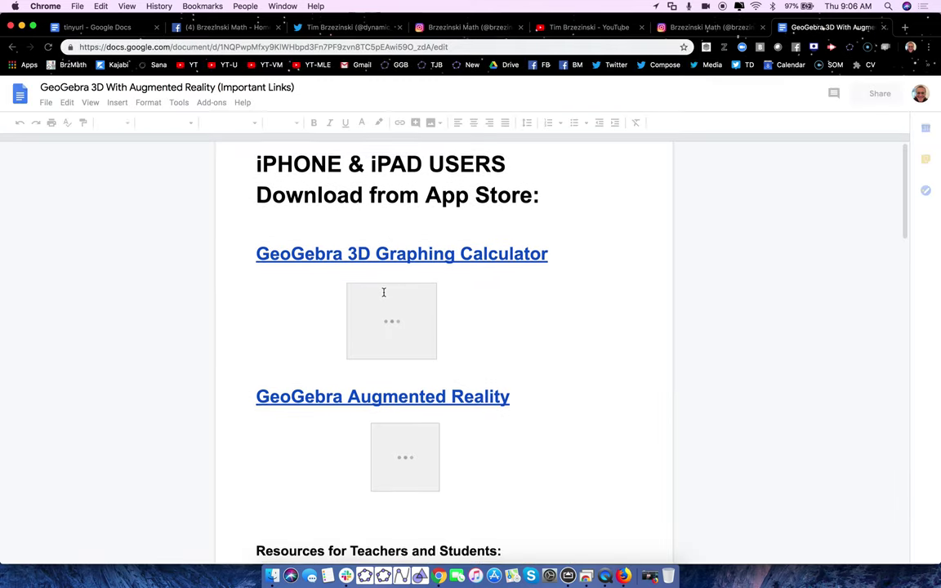
scroll(383, 291, "down", 5)
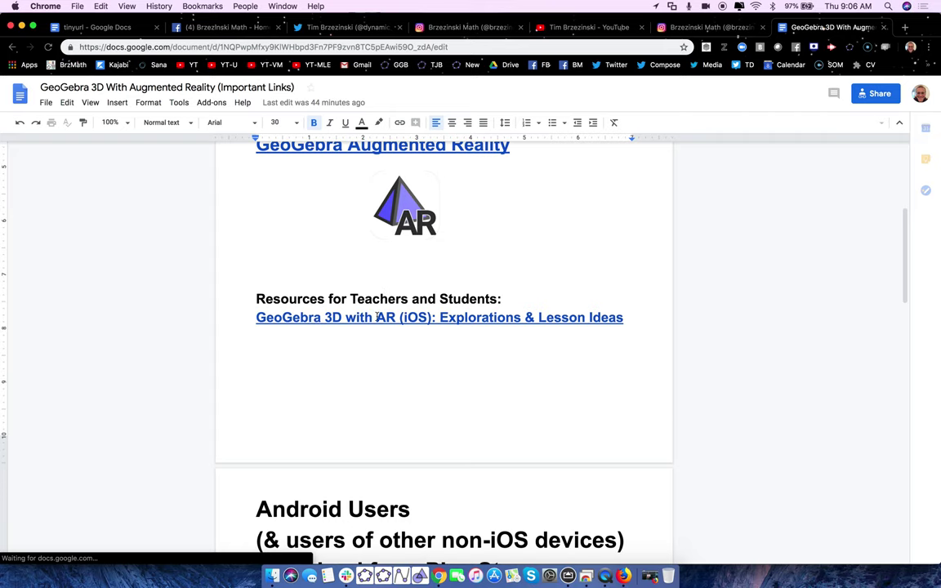
scroll(363, 269, "down", 1)
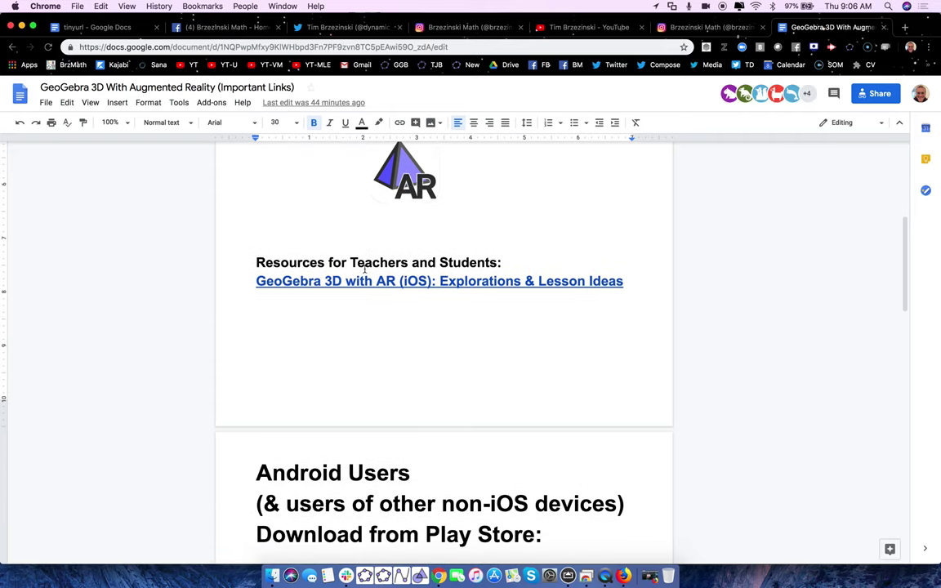
left_click_drag(251, 262, 544, 287)
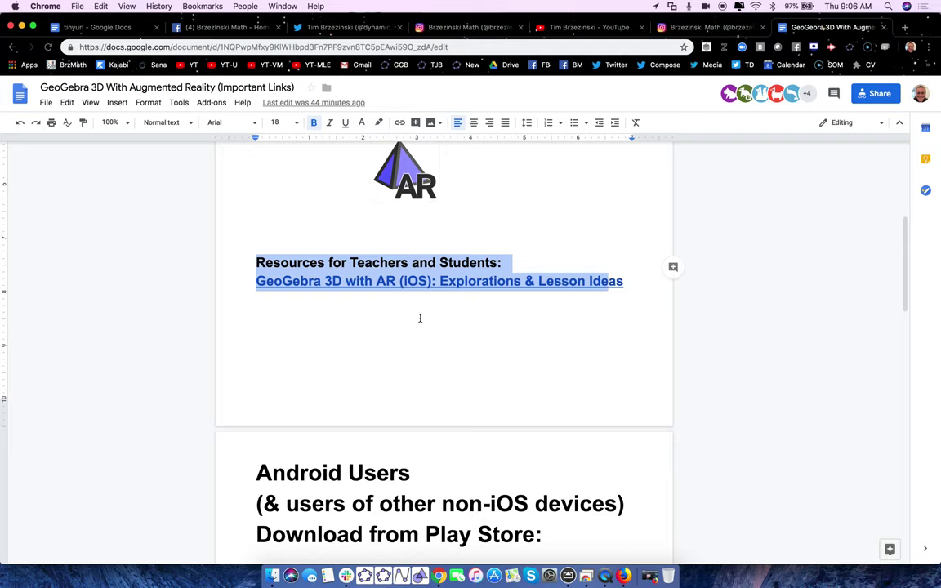
- Review the remaining links further down the document, then minimize the browser window
scroll(420, 318, "down", 10)
scroll(420, 319, "down", 1)
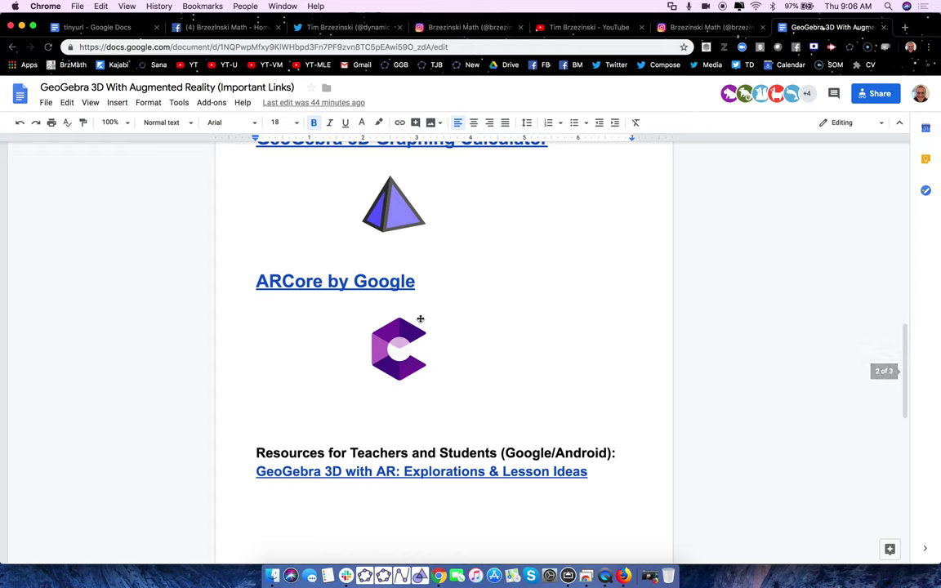
scroll(420, 318, "down", 1)
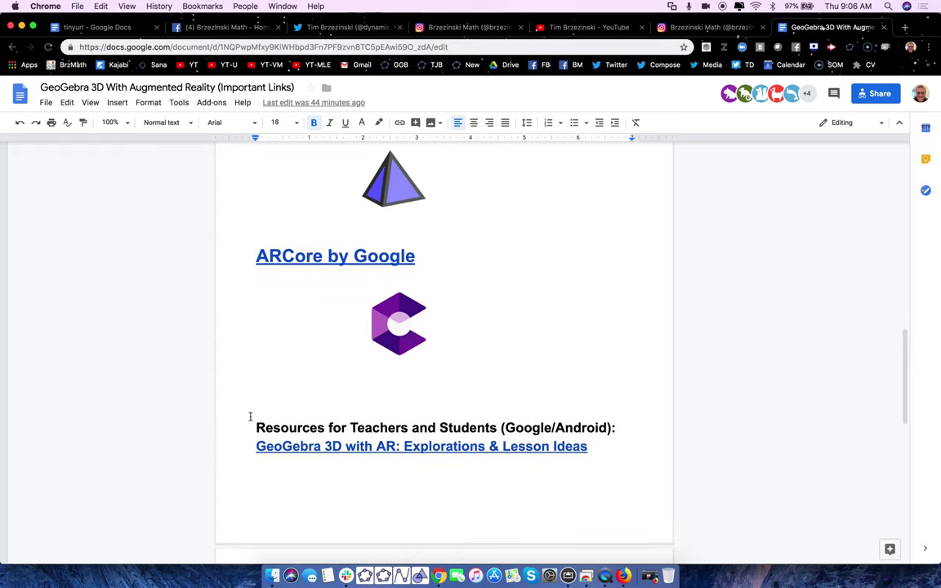
left_click_drag(255, 427, 599, 448)
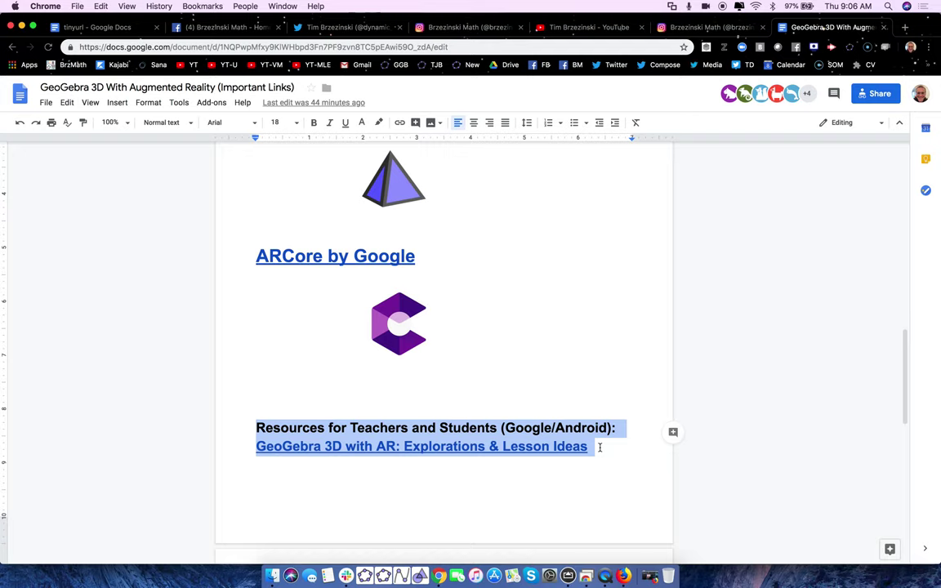
left_click(619, 370)
scroll(619, 371, "up", 5)
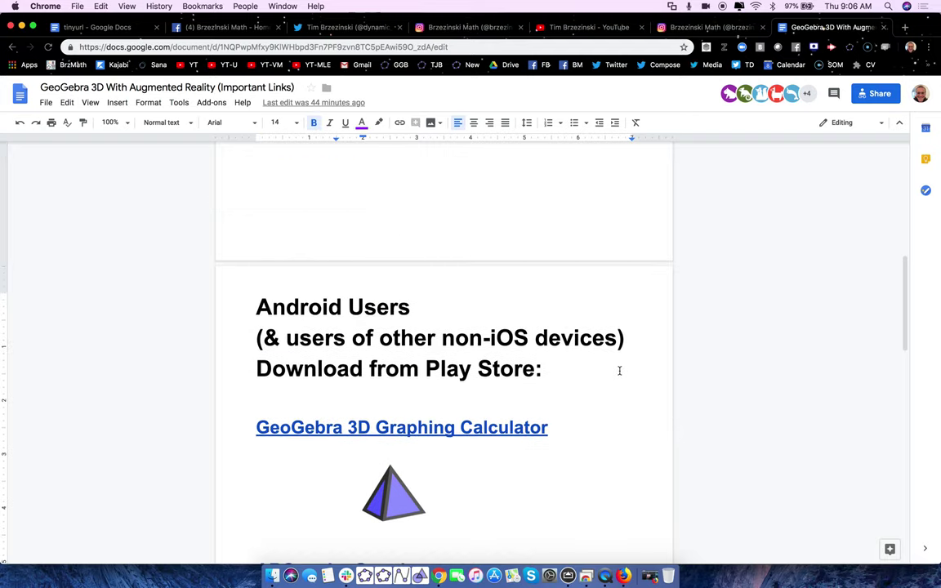
scroll(619, 371, "up", 8)
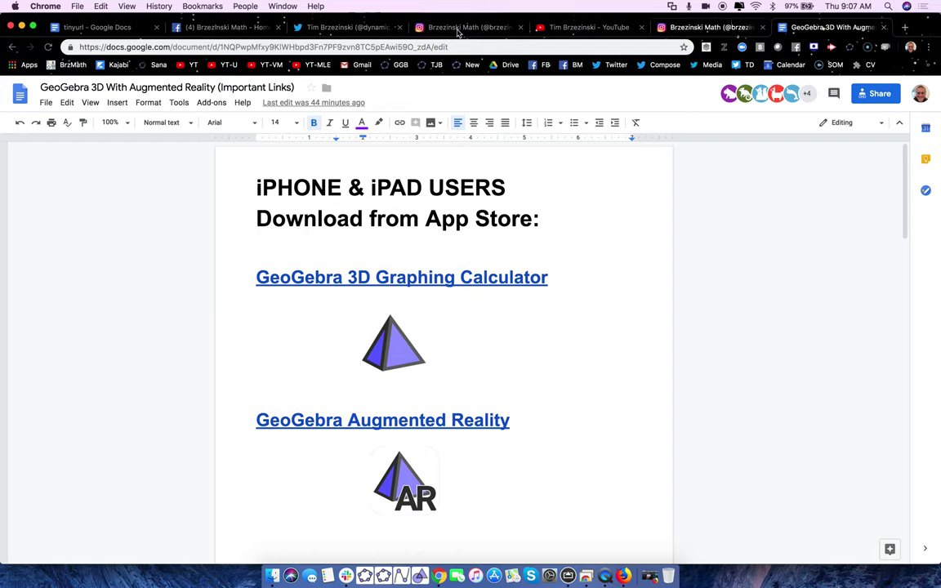
left_click(22, 28)
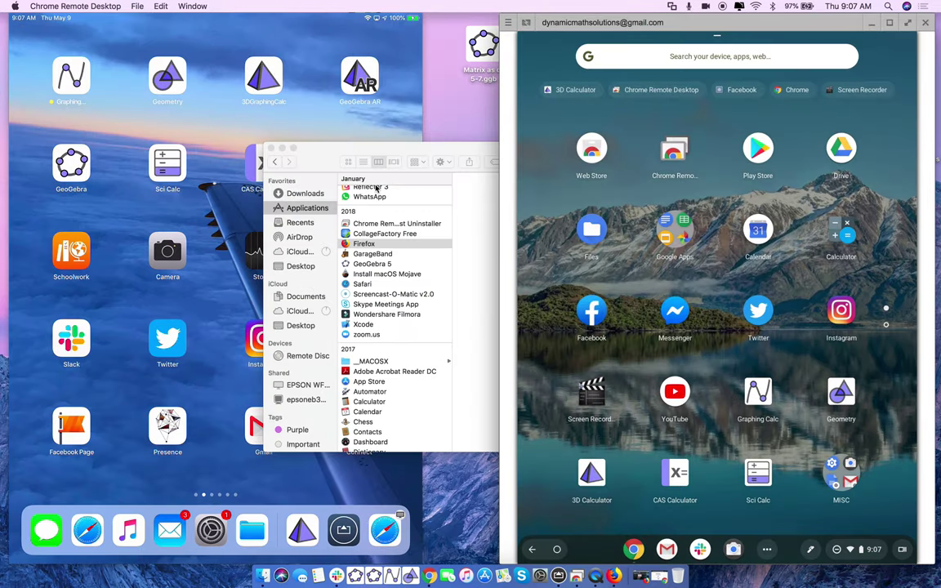
- Minimize the Finder window that covers the mirrored iPad screen
left_click(282, 148)
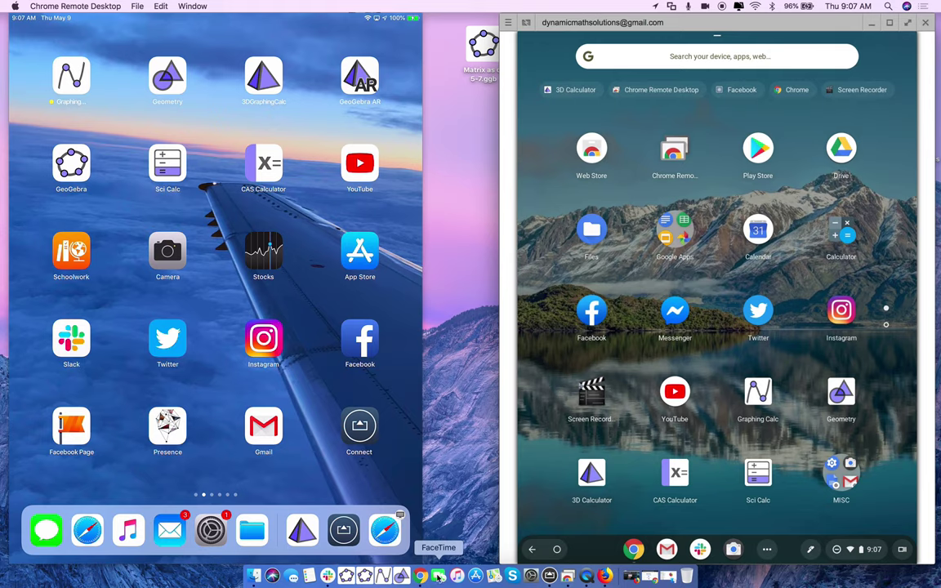
- Bring the mirrored iPad screen window to the front in AirServer
left_click(249, 34)
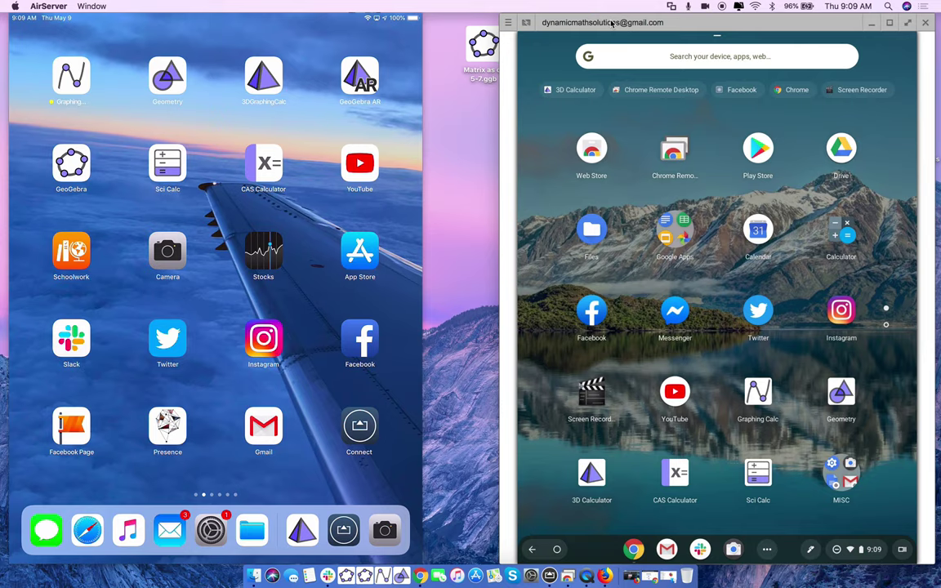
- Launch GeoGebra's 3D Calculator from the GGB bookmark in a new Chrome tab
left_click(419, 578)
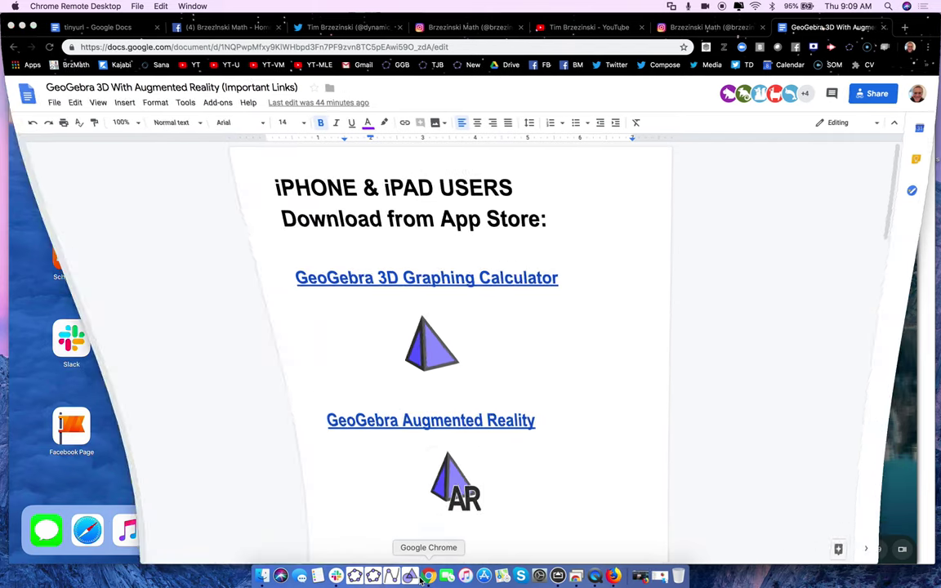
left_click(904, 27)
left_click(400, 65)
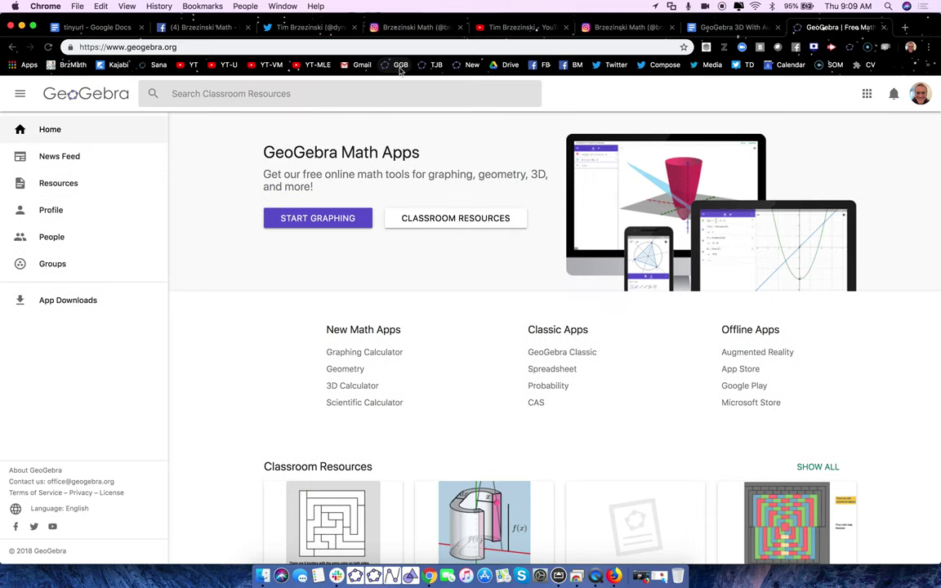
left_click(866, 93)
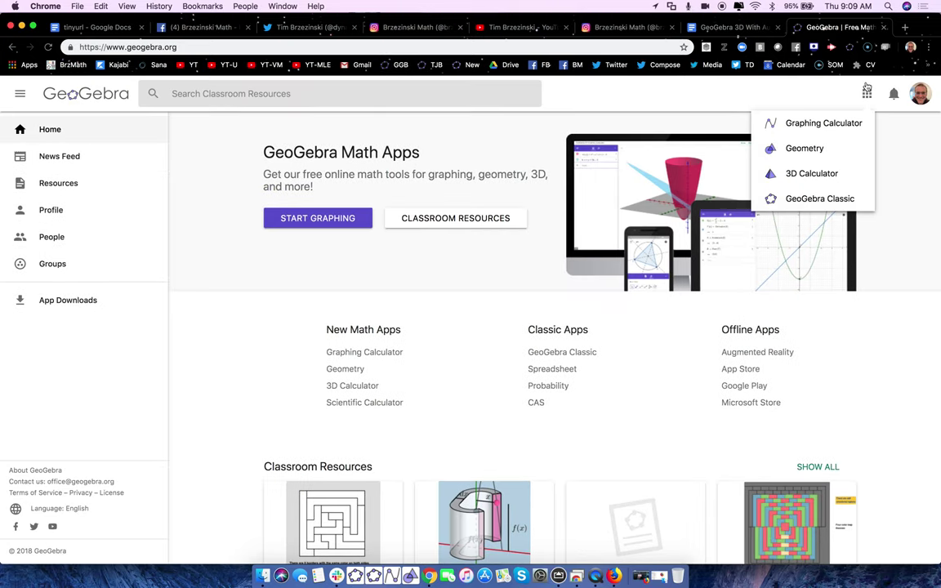
left_click(802, 178)
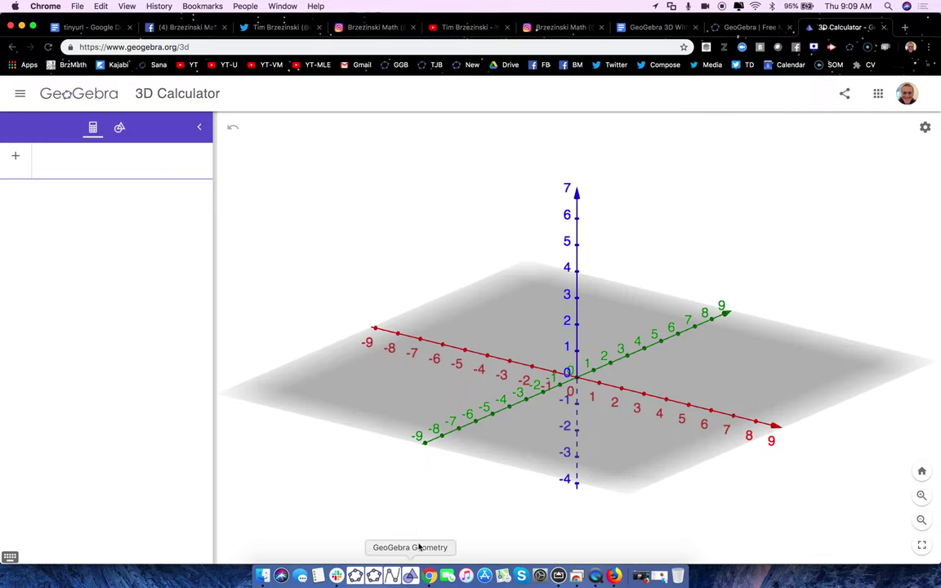
mouse_move(376, 294)
left_mouse_down()
mouse_move(403, 304)
mouse_move(382, 292)
left_mouse_up()
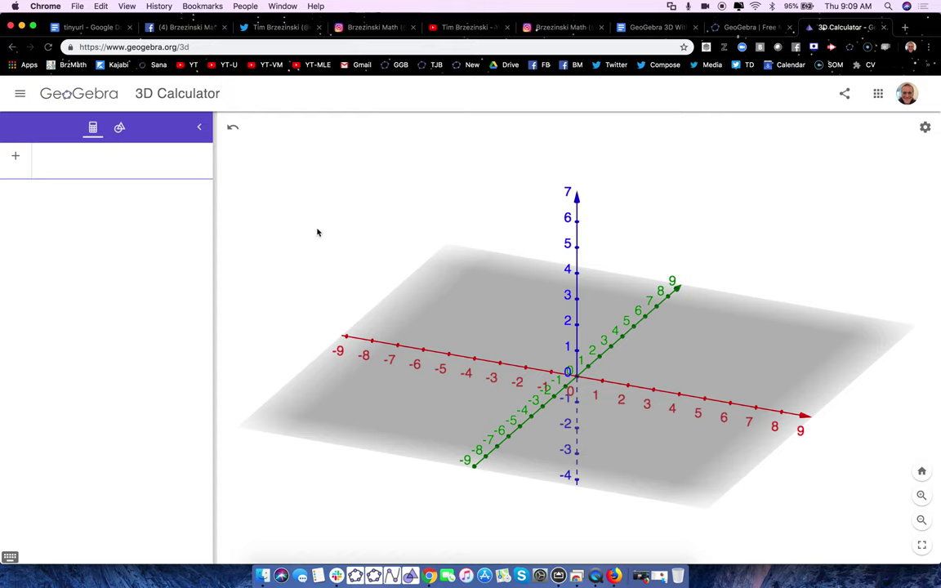
- Create points A (0,0,0) and B (8.8,0,0) in the input bar
left_click(142, 170)
type("(0,0),0")
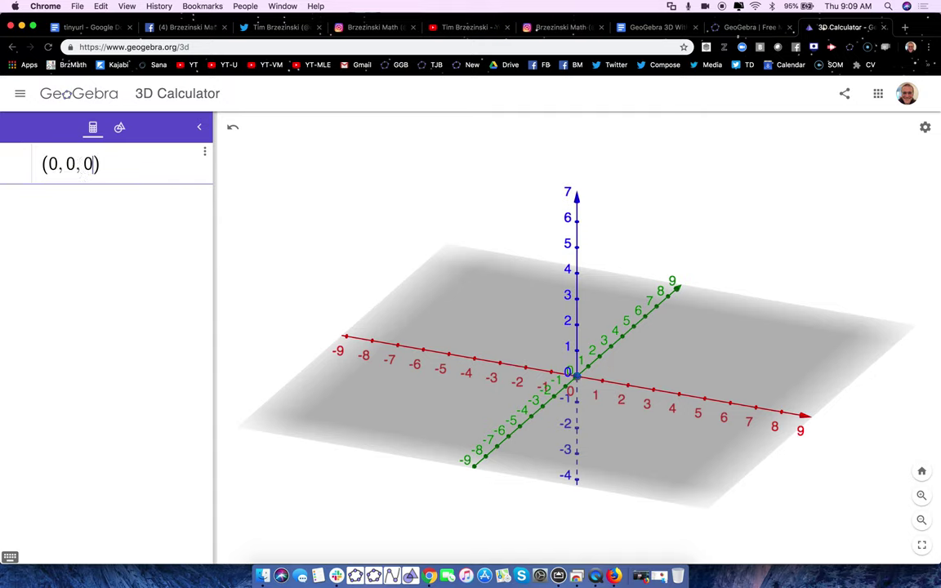
key("Return")
type("(")
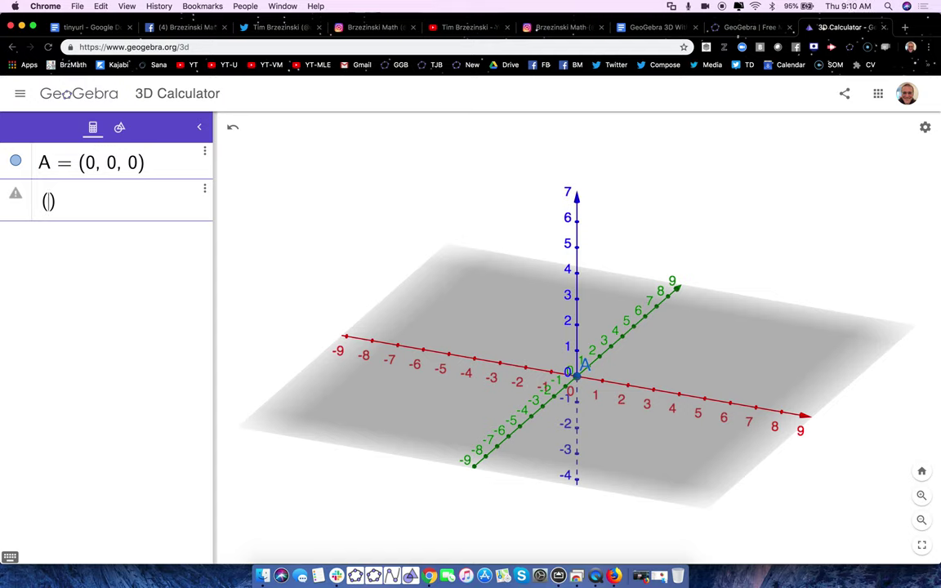
type("8.8")
type(", 0, 0")
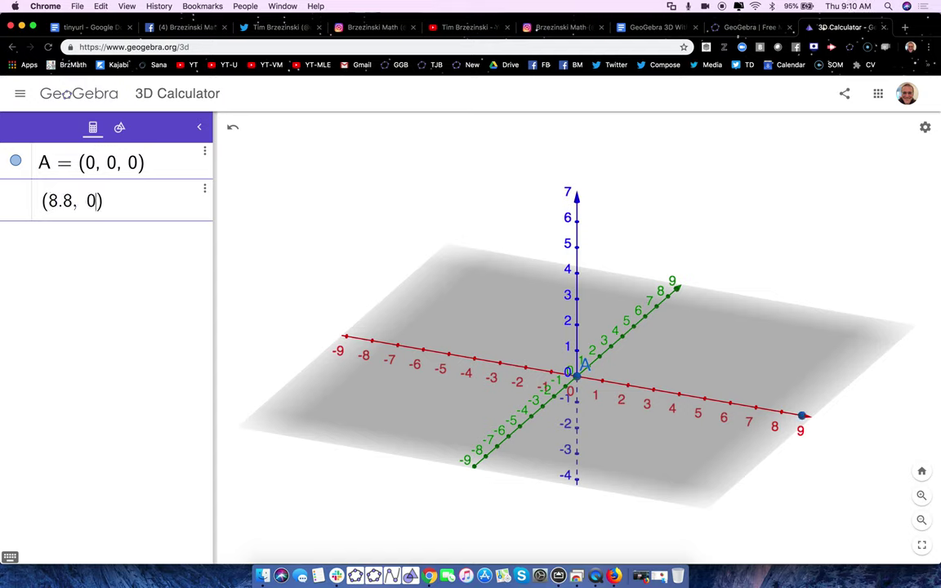
key("Return")
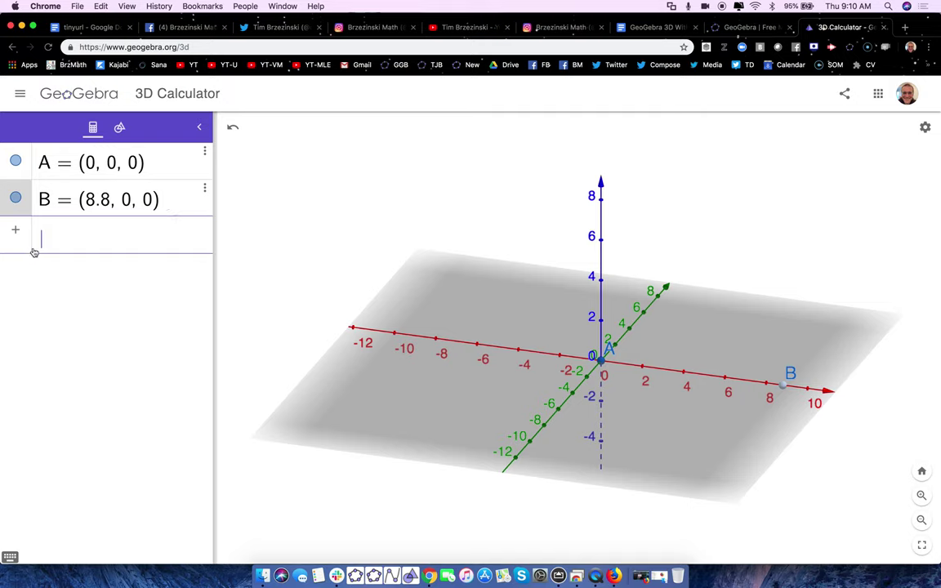
- Add points C (8.8,8,0) and D (0,8,0), then type the polygon command for A, B, C, D
left_click(70, 242)
type("(")
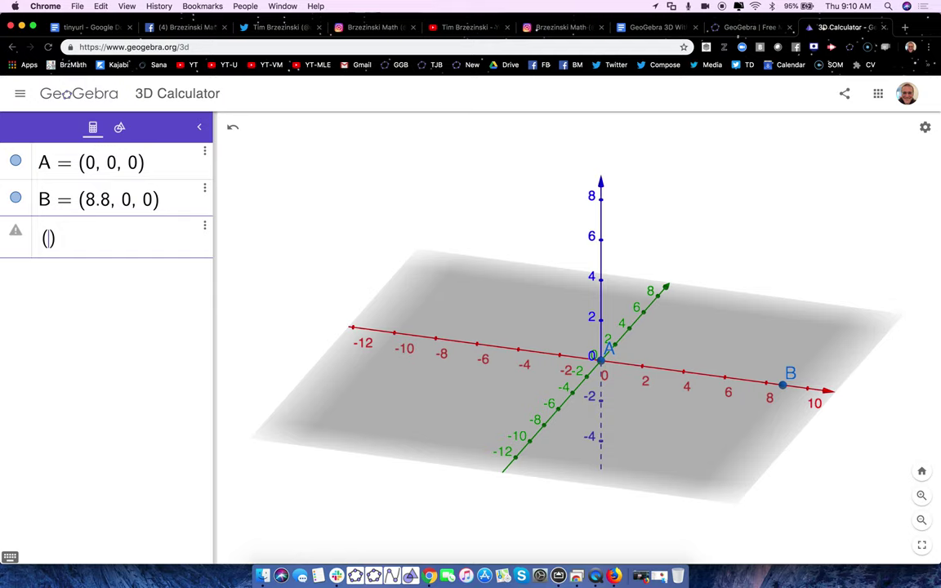
type("8.8, ")
type("8.")
key("BackSpace")
key("BackSpace")
type("8,0")
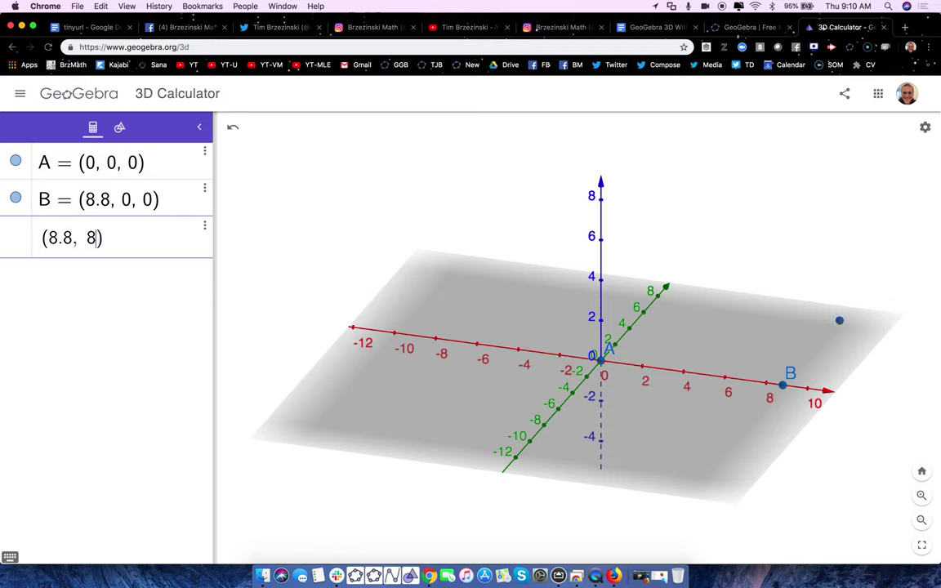
key("Return")
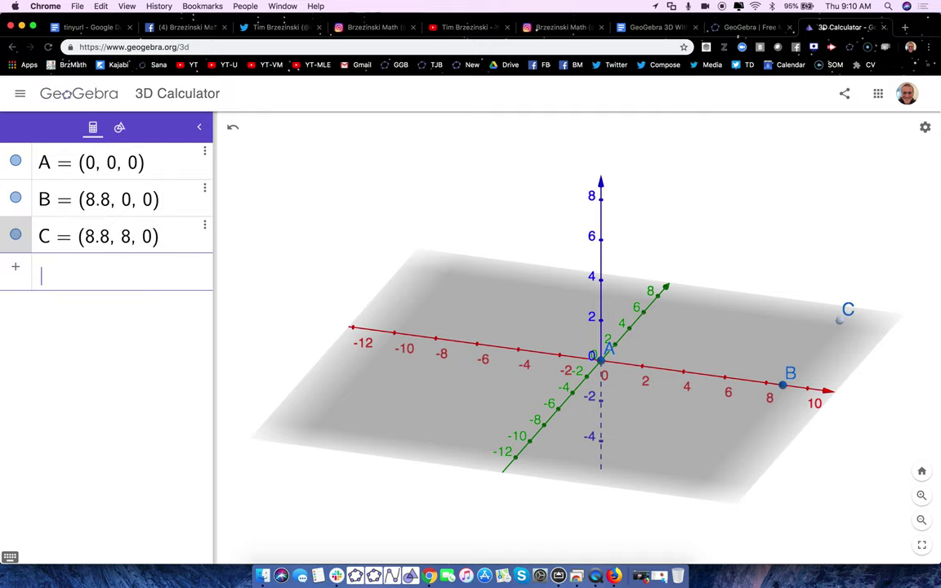
type("(")
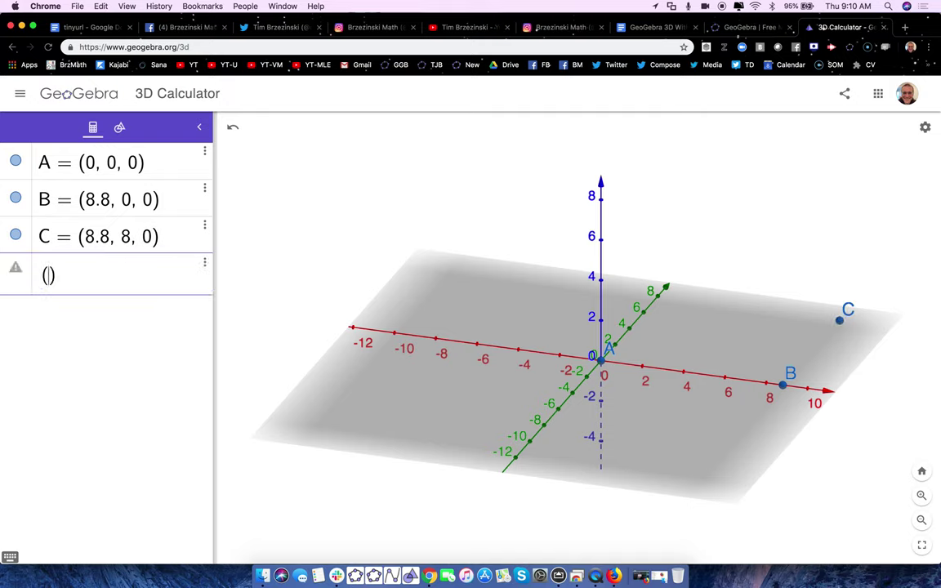
type("9")
key("BackSpace")
type("0, 8, 0")
key("Return")
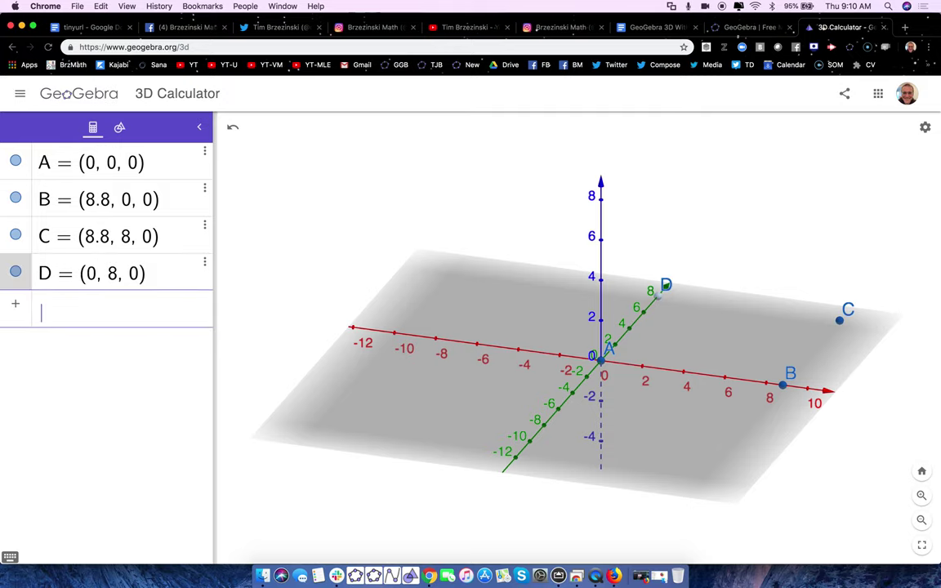
type("polygon")
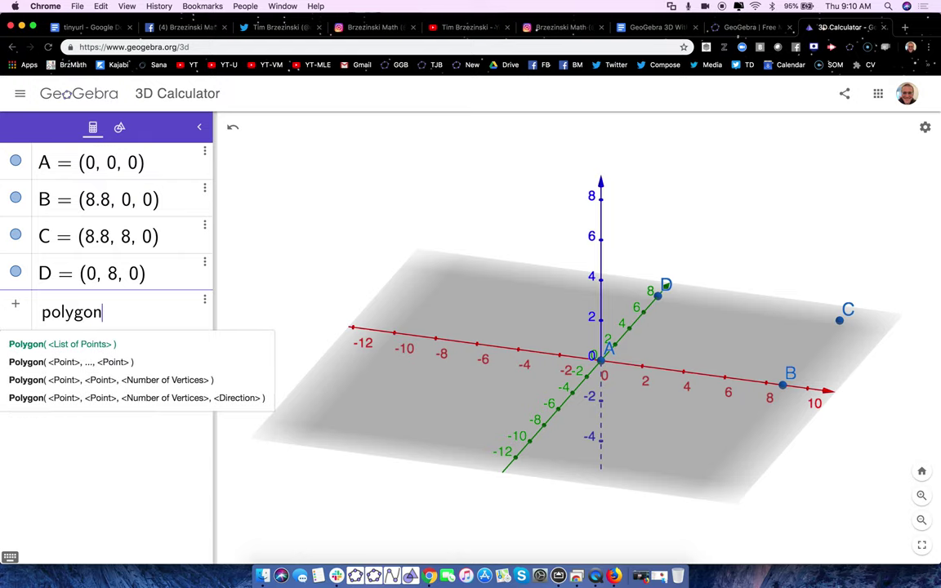
type("(A),B,C,D")
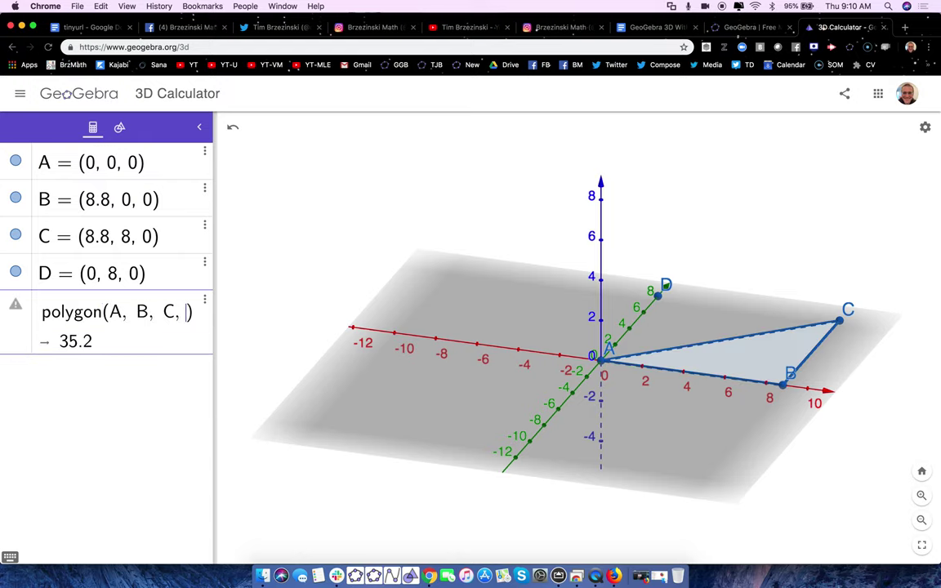
- Create polygon q1 from A, B, C, D and extrude it with Prism(q1, 3.6)
key("Return")
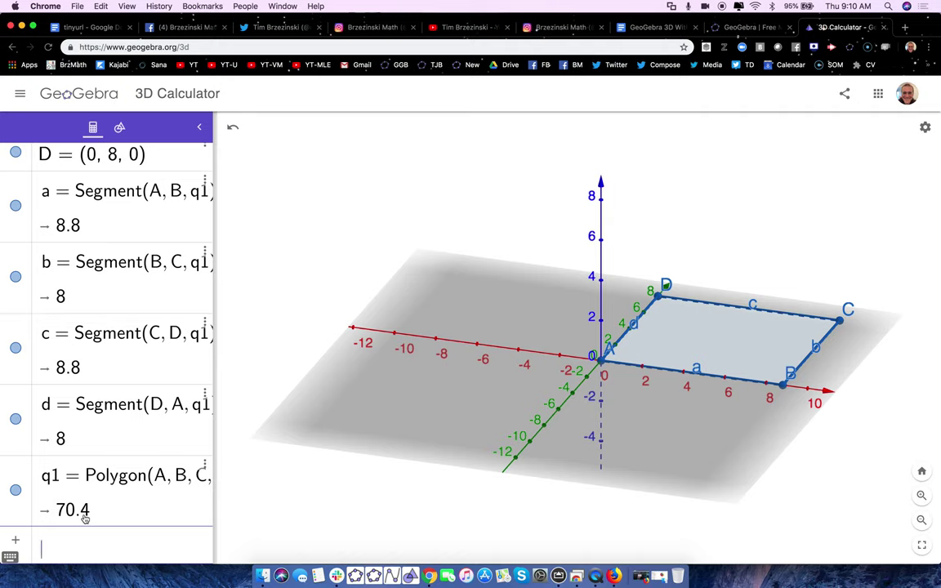
type("prism")
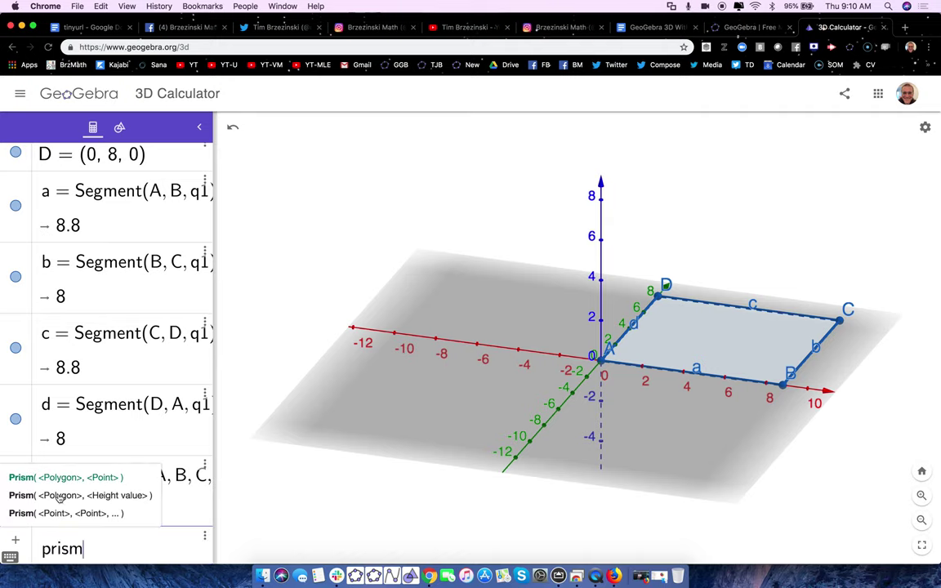
left_click_drag(213, 444, 331, 490)
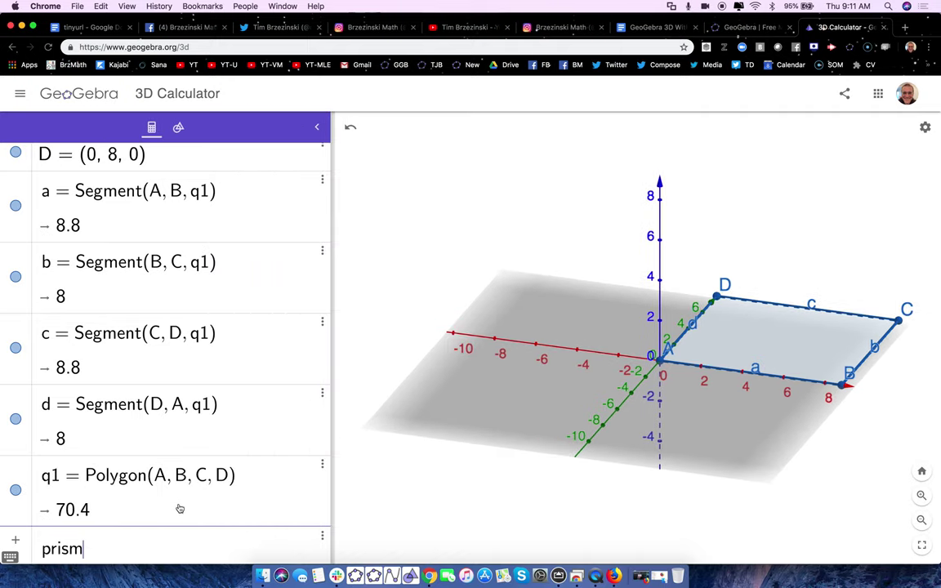
type("(")
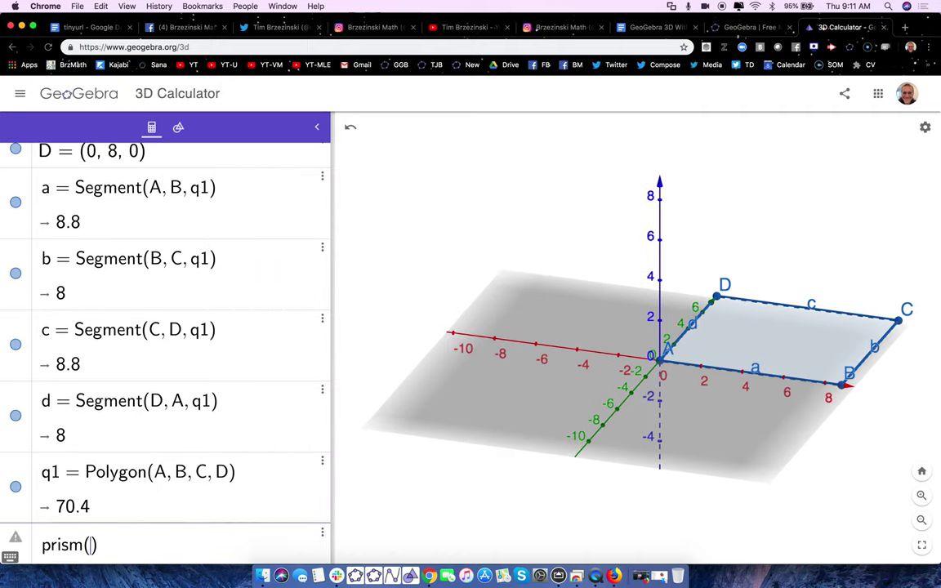
type("q1, 3.")
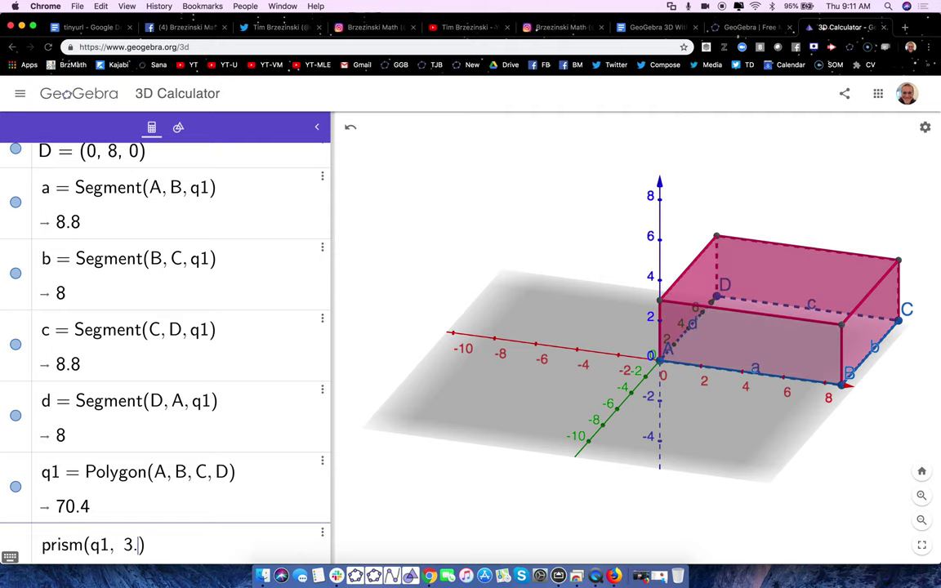
type("6")
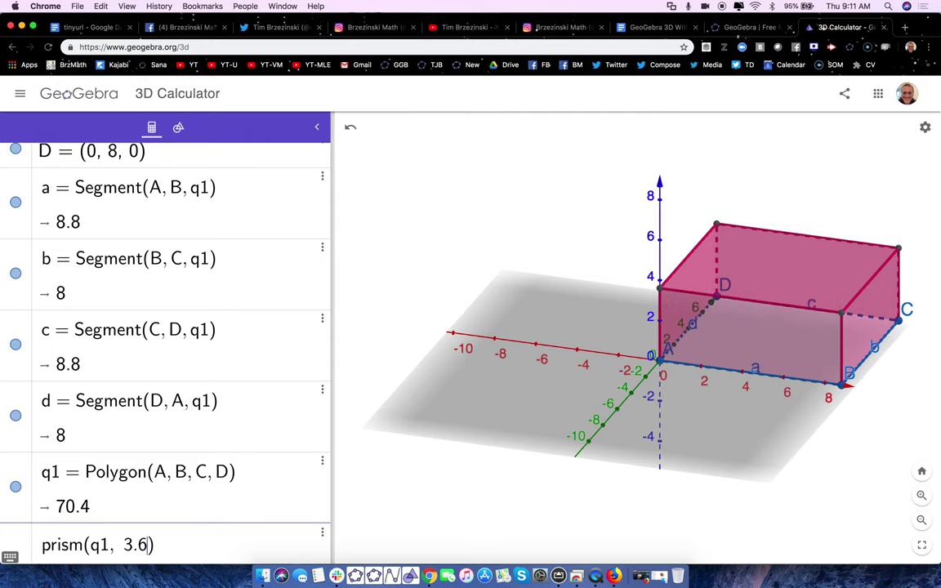
key("Return")
mouse_move(494, 369)
left_mouse_down()
mouse_move(472, 365)
mouse_move(510, 380)
mouse_move(489, 366)
left_mouse_up()
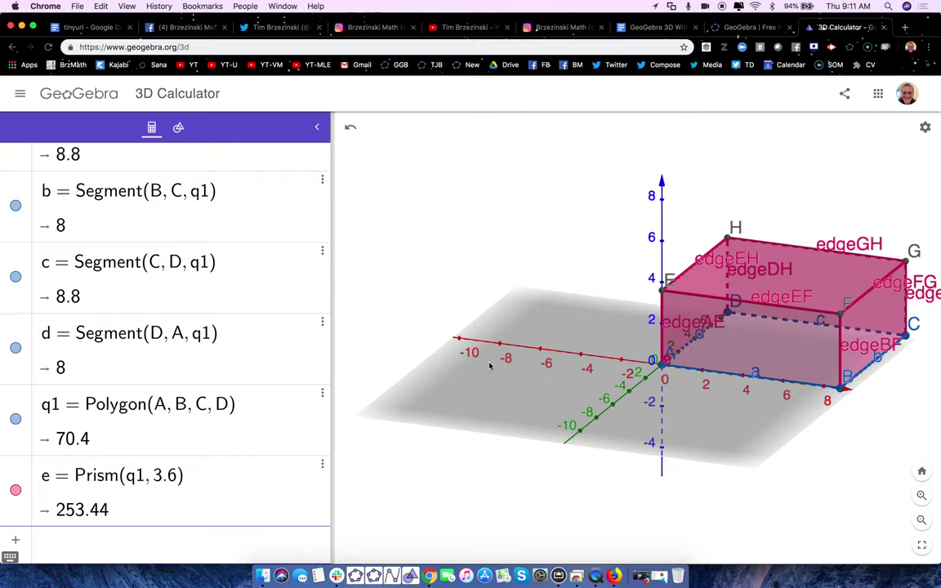
left_click_drag(640, 310, 540, 341, "shift")
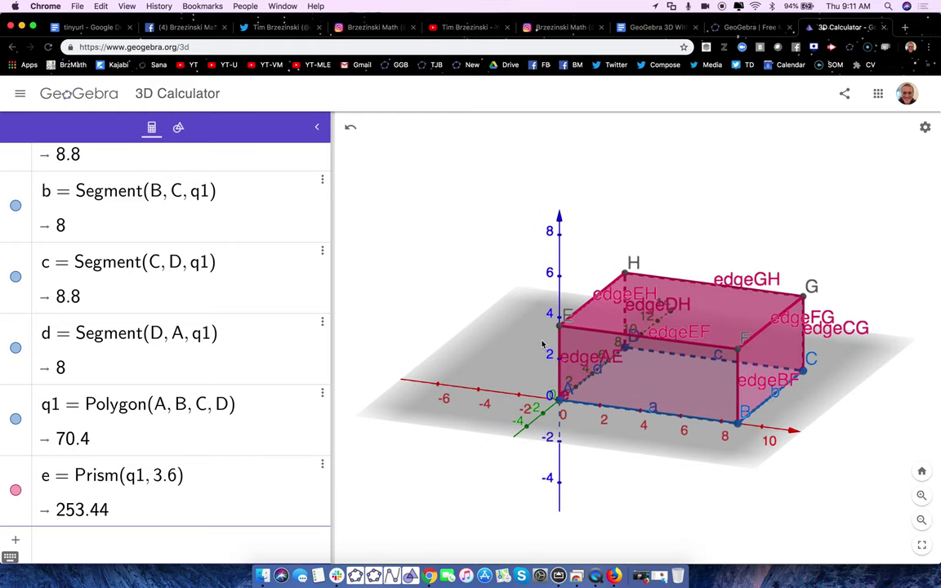
- Show auxiliary objects in the algebra list and sort it by Object Type
left_click(925, 128)
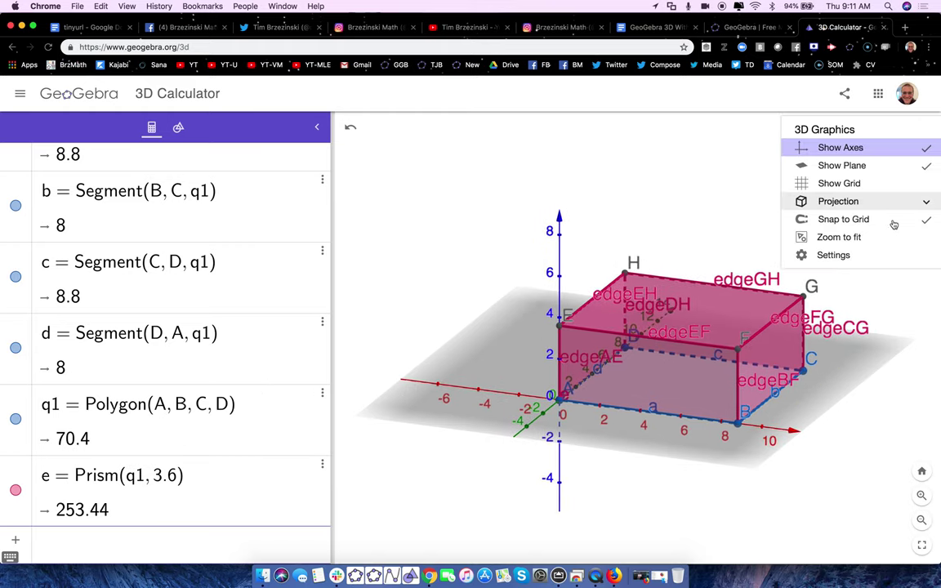
left_click(853, 255)
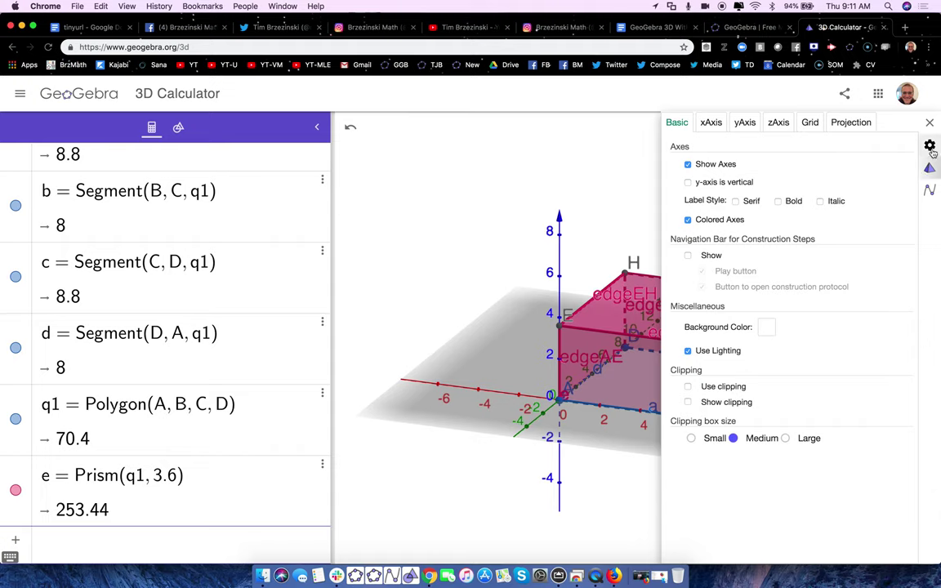
left_click(929, 190)
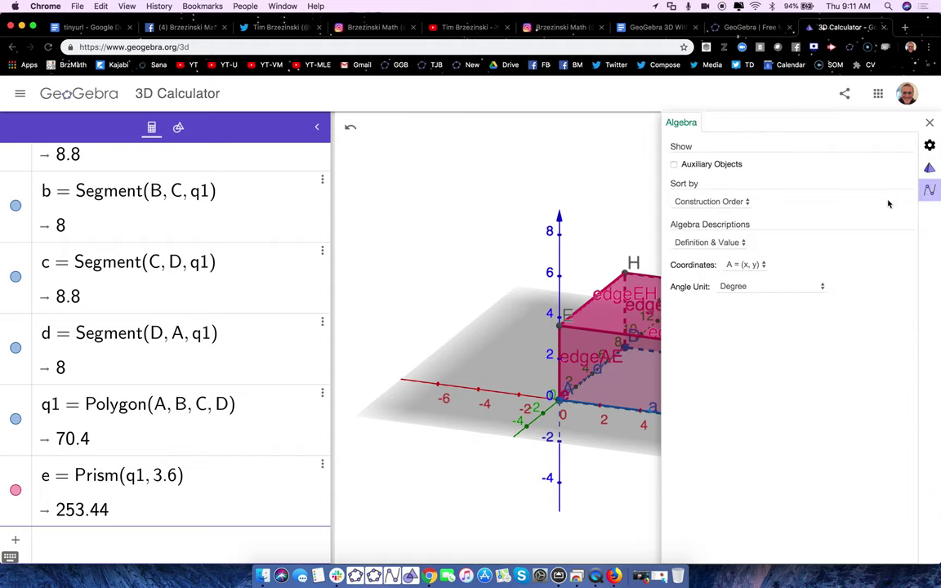
left_click(674, 164)
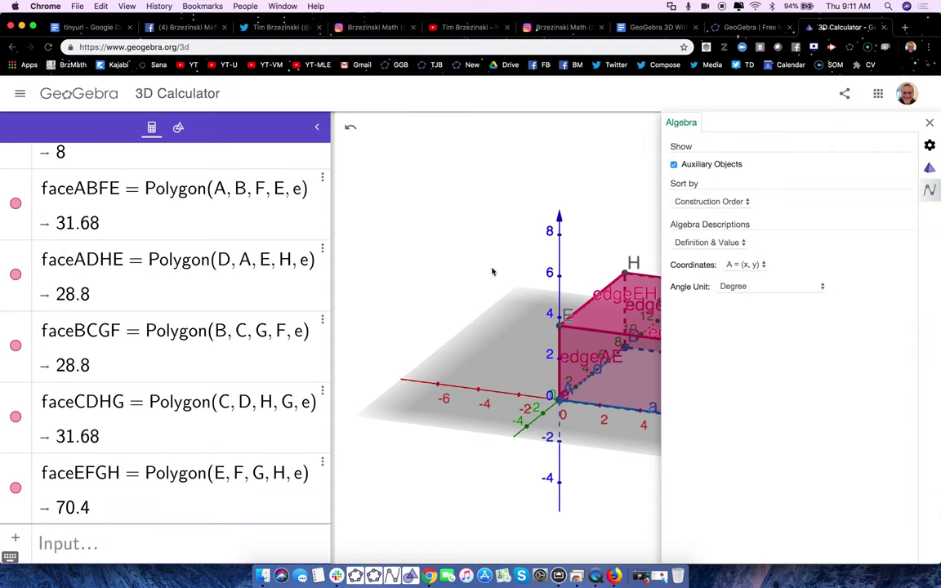
left_click(711, 202)
left_click(698, 190)
left_click(435, 247)
- Uncheck Show Label for the prism's Segment group so the edge names disappear
scroll(120, 325, "up", 5)
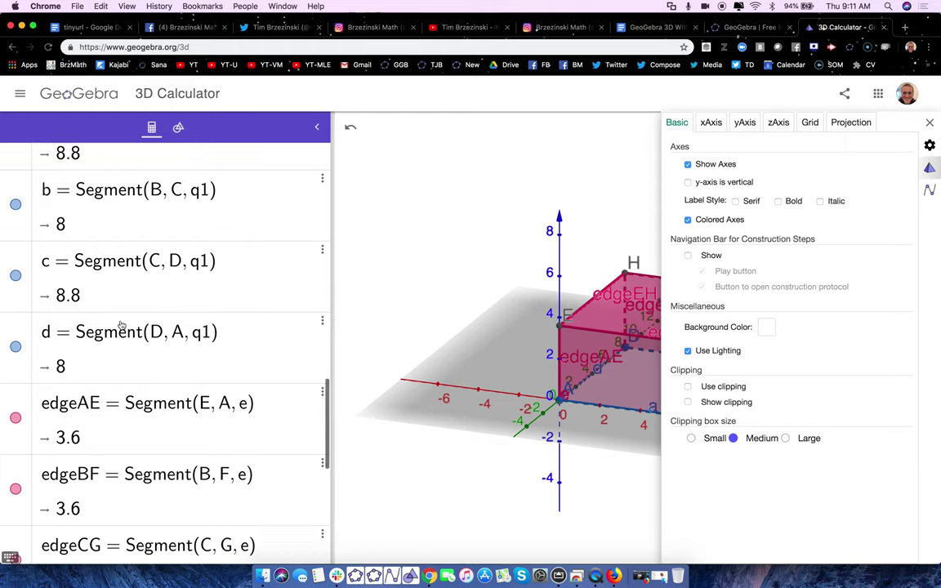
scroll(121, 325, "down", 5)
scroll(121, 325, "up", 10)
scroll(121, 325, "down", 5)
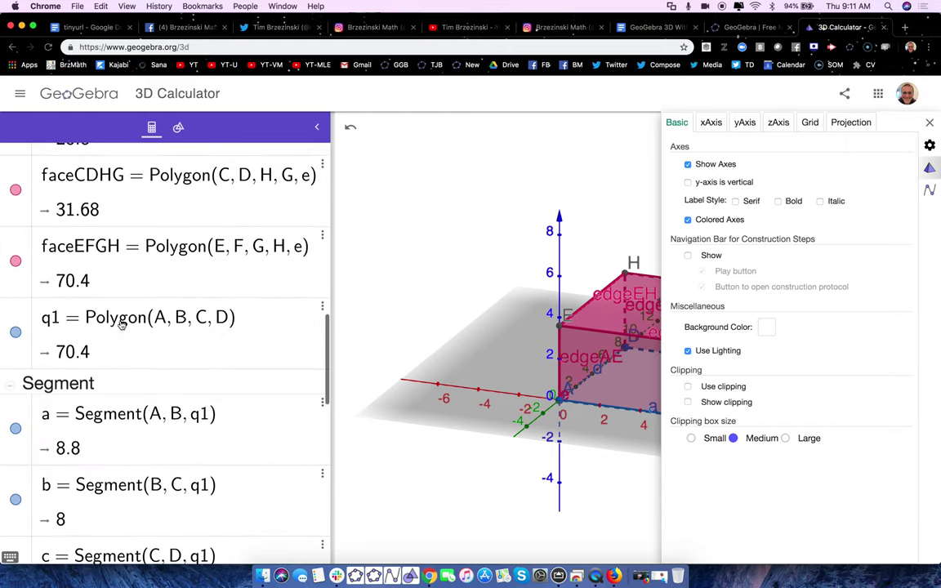
left_click(58, 340)
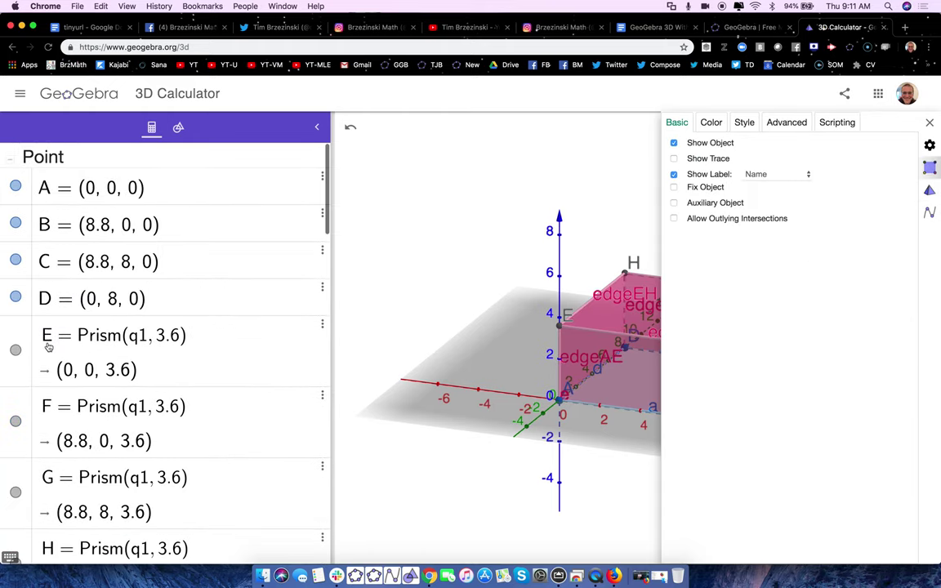
scroll(22, 380, "down", 10)
scroll(24, 382, "down", 5)
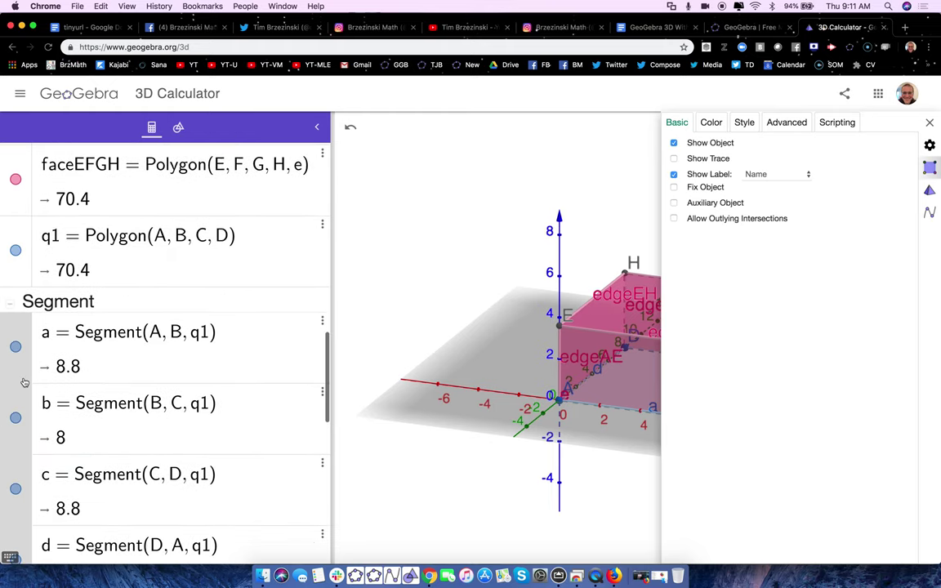
right_click(22, 384)
left_click(57, 463)
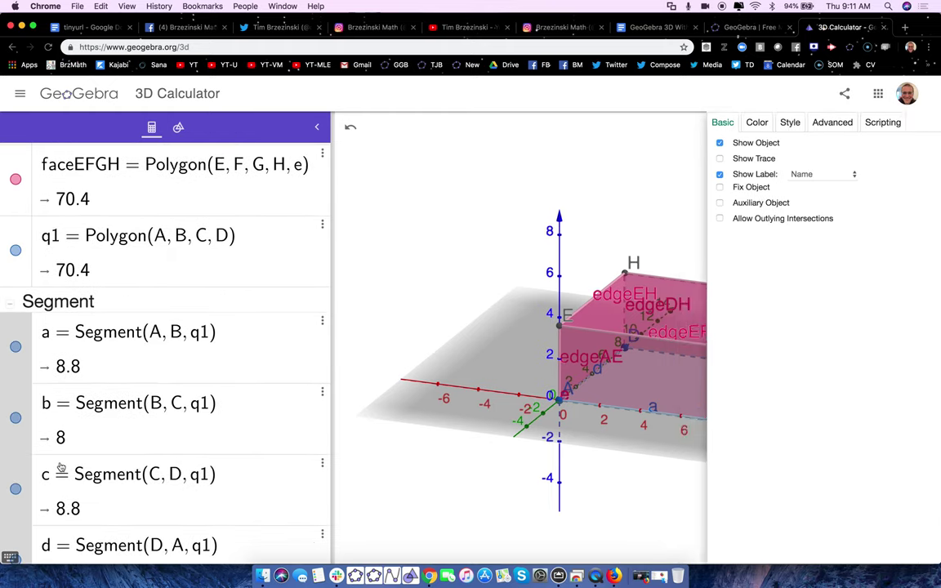
left_click(673, 174)
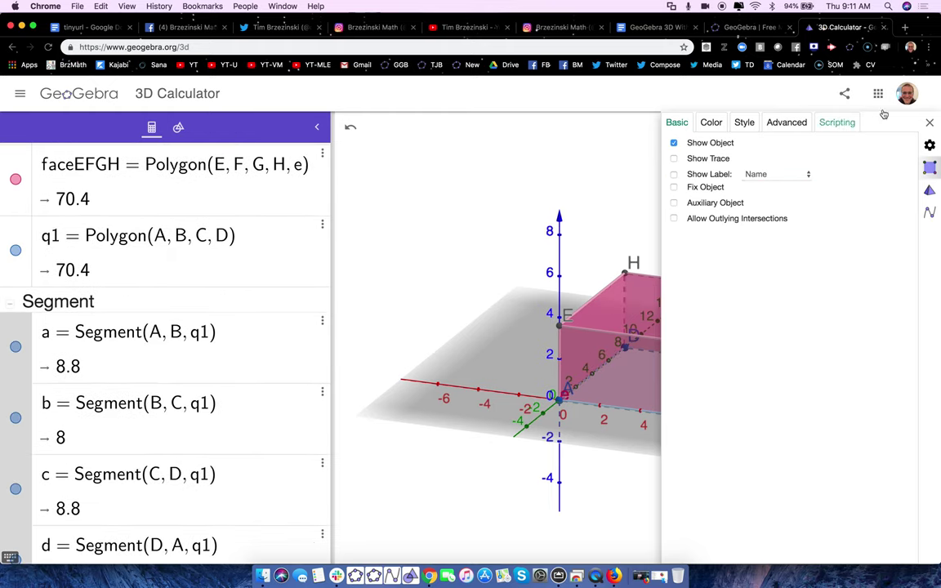
left_click(930, 122)
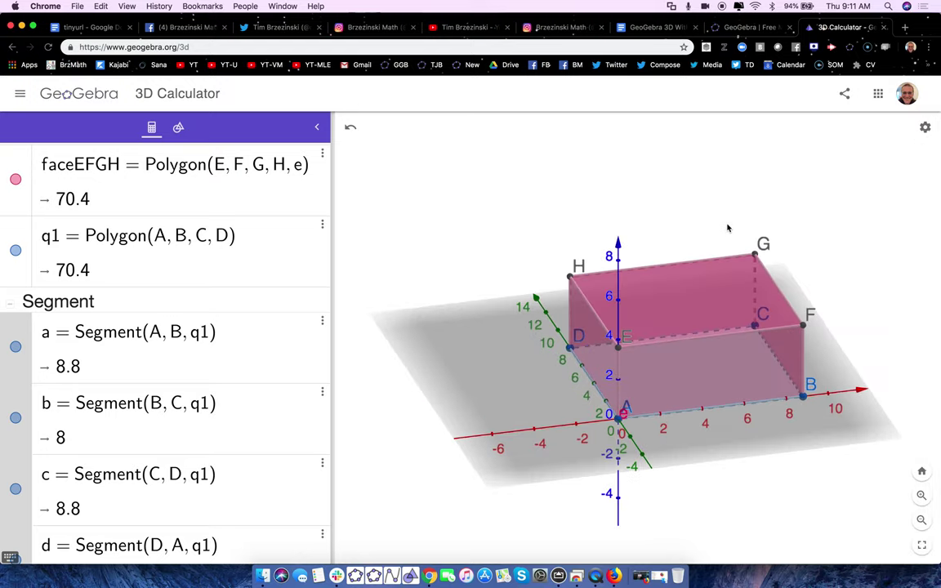
left_click_drag(762, 220, 725, 221, "shift")
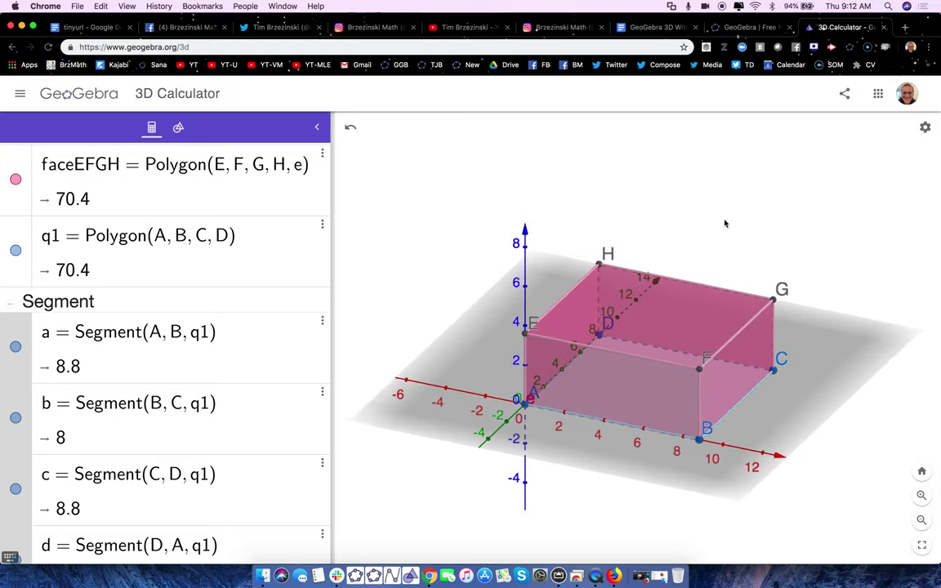
- Export the 3D view of the box and download it as a PNG image
left_click(19, 92)
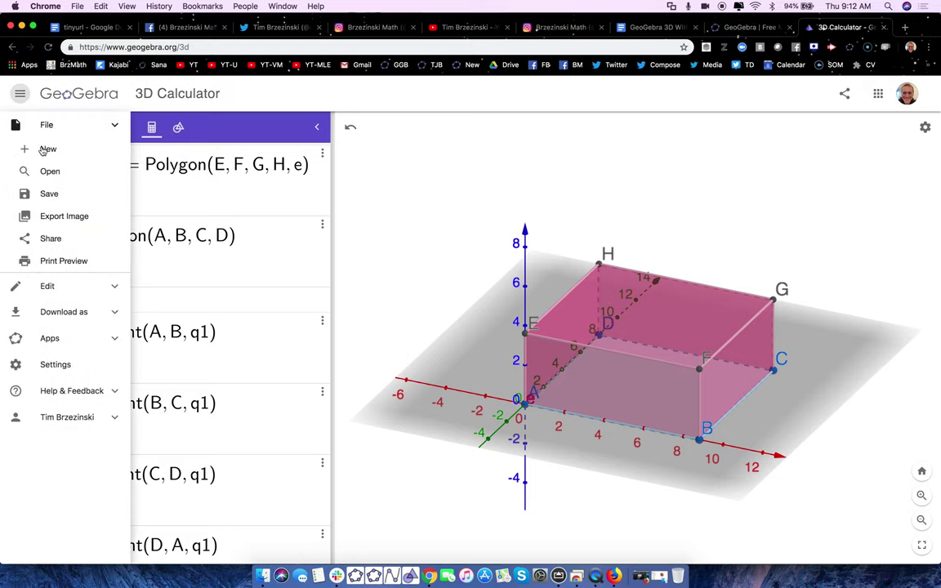
left_click(46, 129)
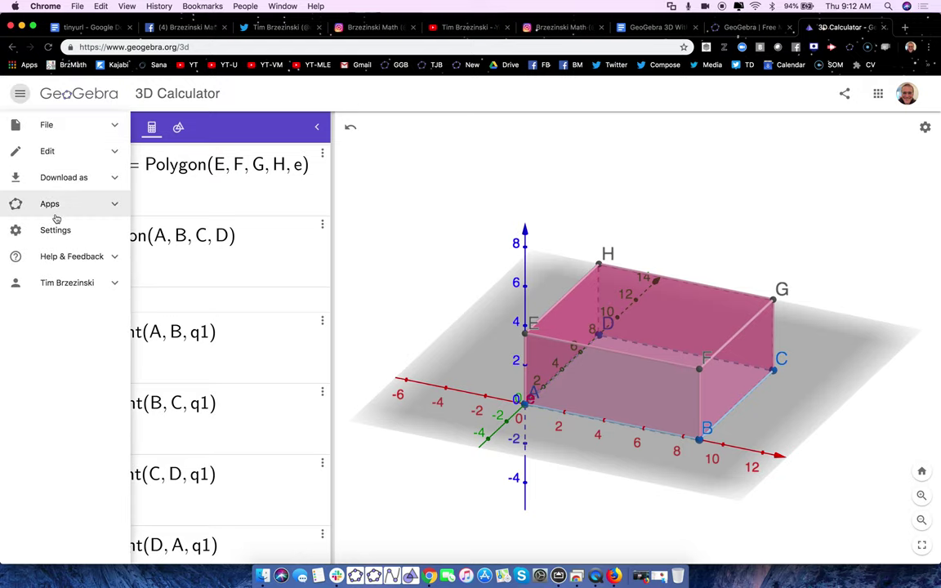
left_click(48, 129)
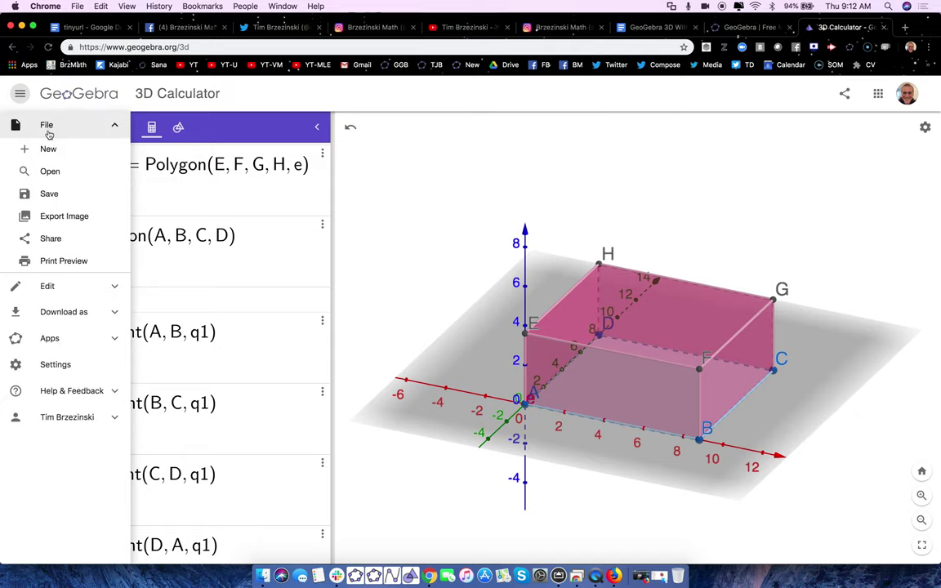
left_click(47, 212)
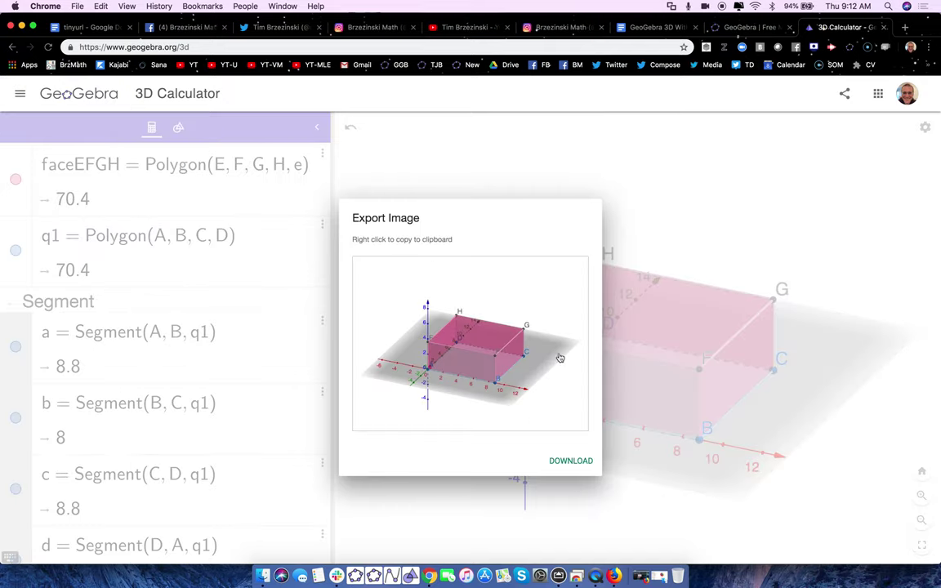
left_click(571, 461)
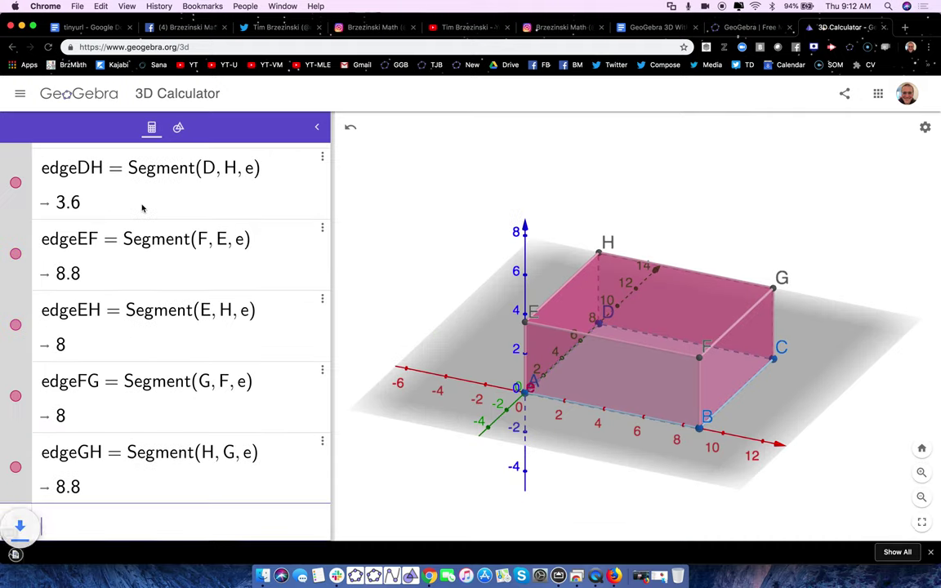
- Start saving the construction with the title 'test box' and open its visibility choices
left_click(21, 91)
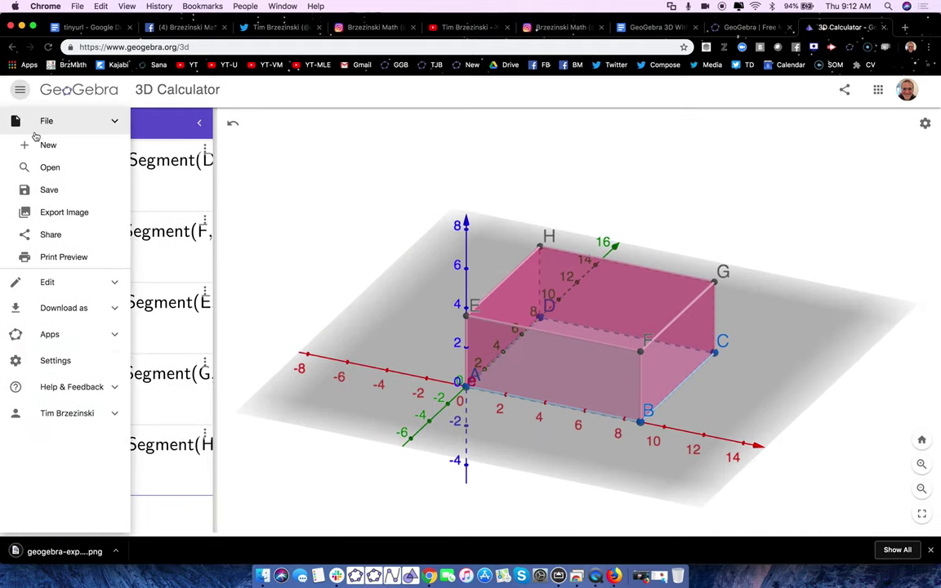
left_click(49, 190)
left_click(426, 213)
key("BackSpace")
key("BackSpace")
type("test box")
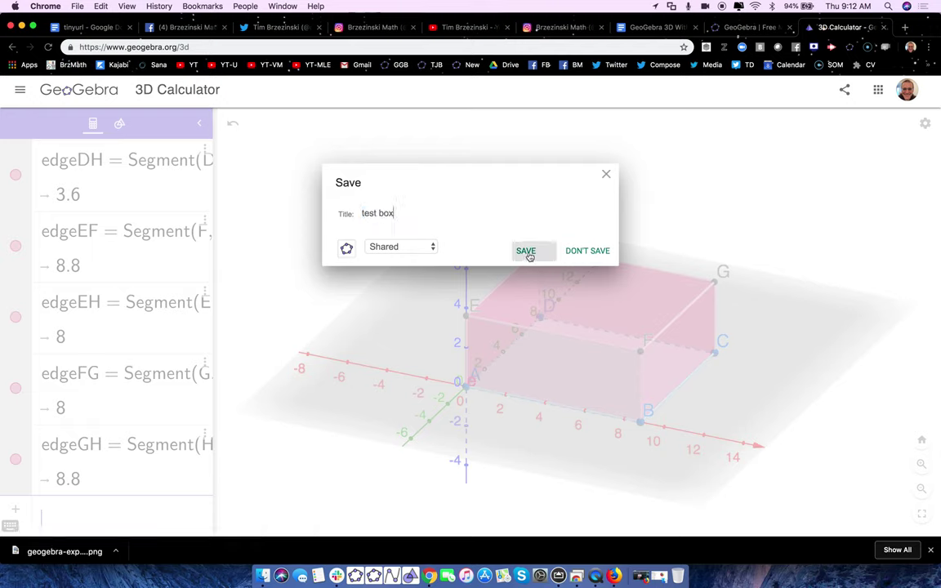
left_click(428, 248)
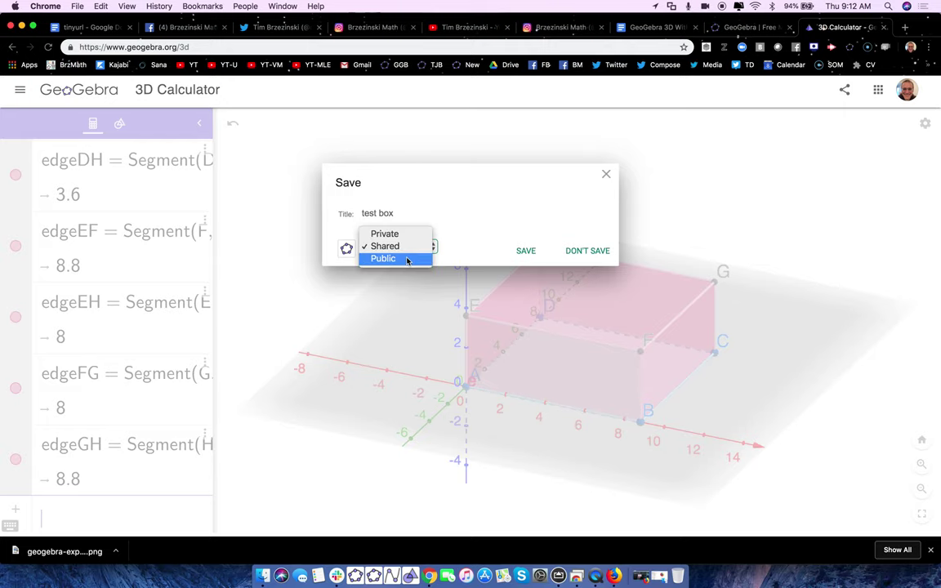
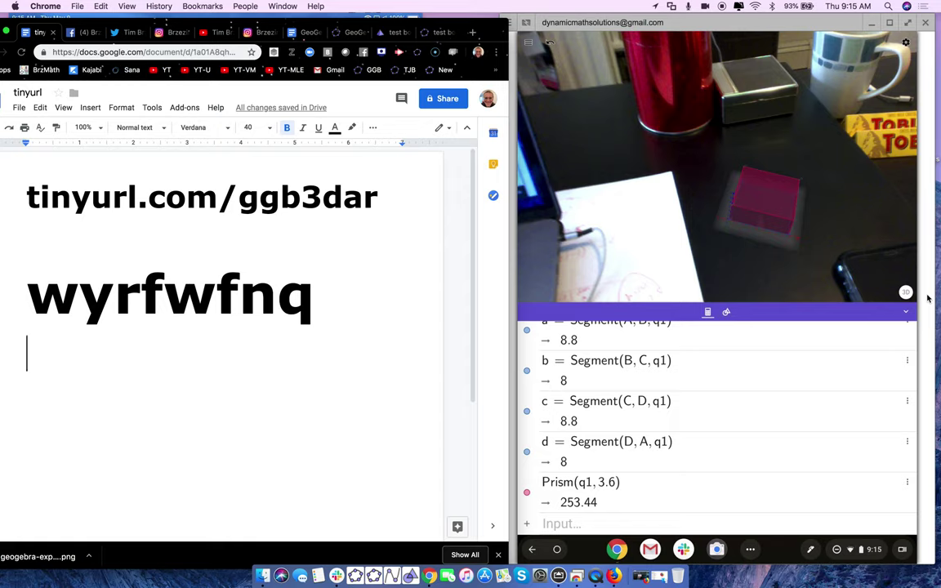
- Show all open windows in the Chromebook overview
key("F5")
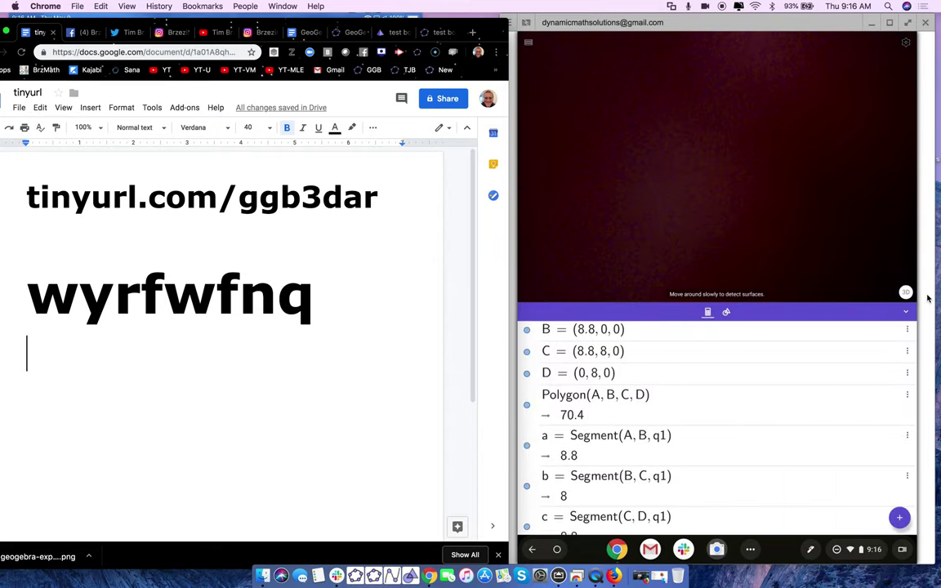
- Exit AR so the pink box prism with vertices A–H shows in the regular 3D view
left_click(905, 291)
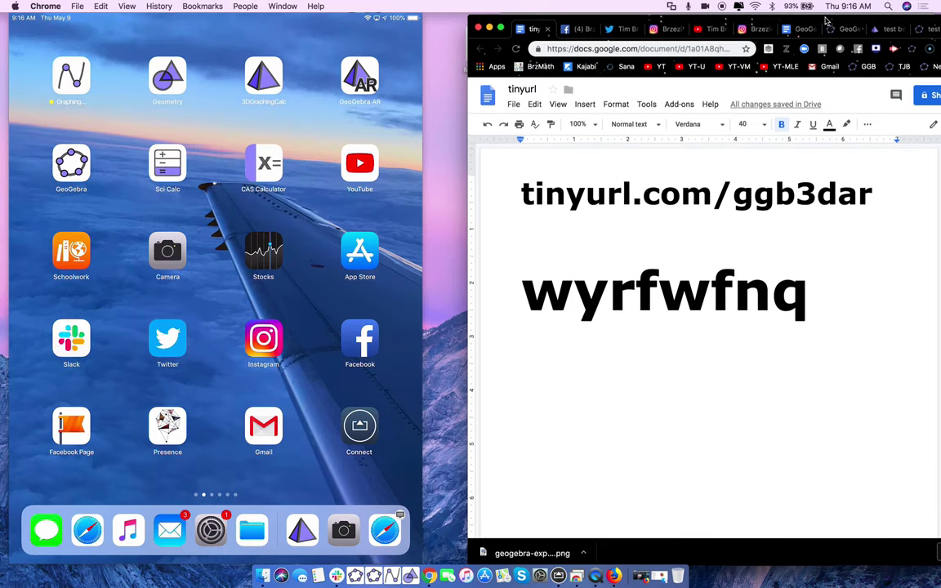
- Move the Docs window aside to reveal the mirrored iPad screen
left_click_drag(824, 20, 792, 24)
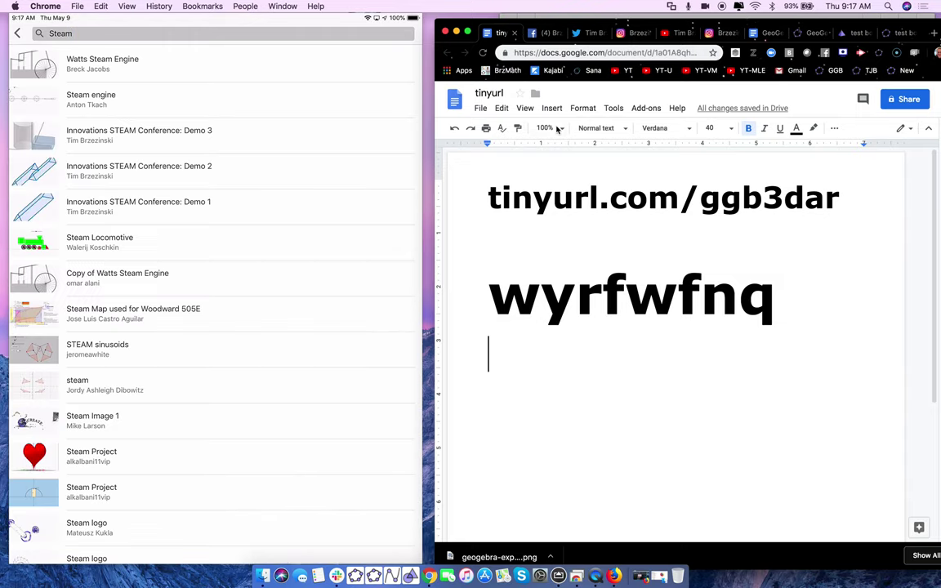
- Open an Innovations STEAM Conference demo from the 'Steam' search results
left_click(180, 146)
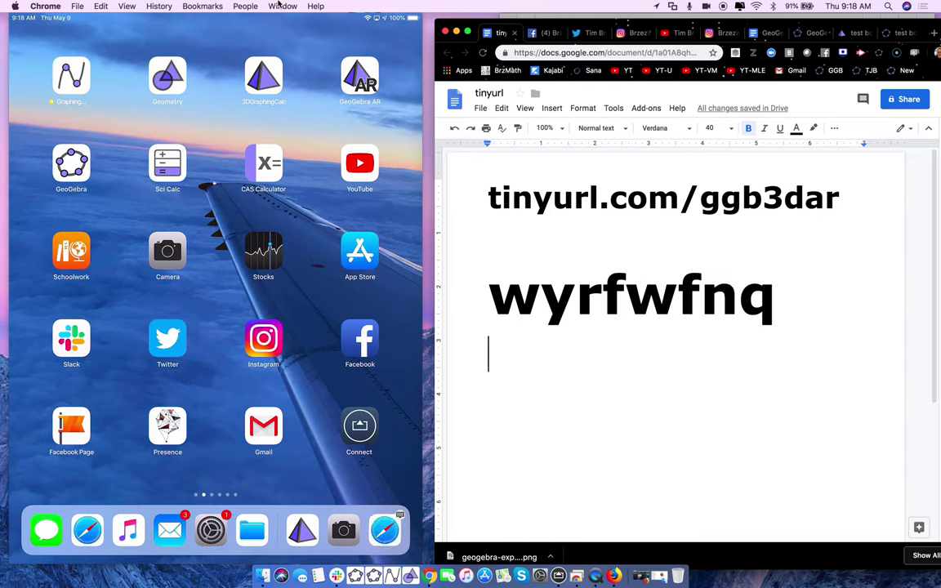
- Minimize the Docs window and bring the appear.in call in Firefox to the front
left_click_drag(656, 26, 640, 39)
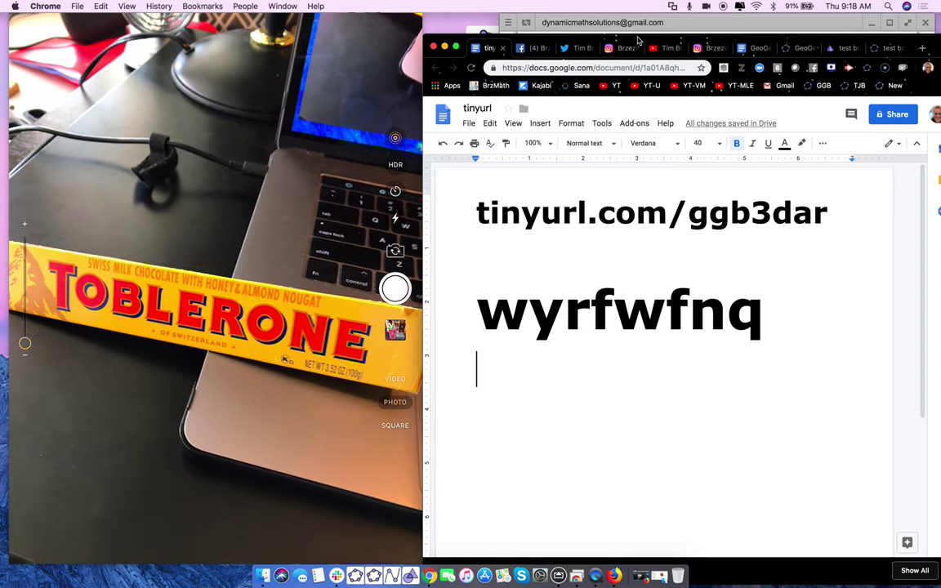
left_click(446, 47)
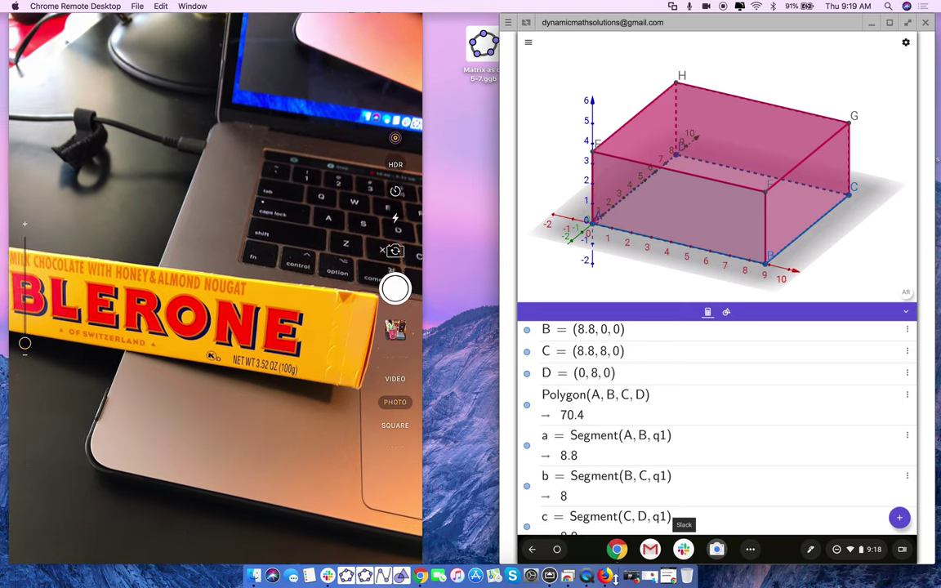
left_click(609, 577)
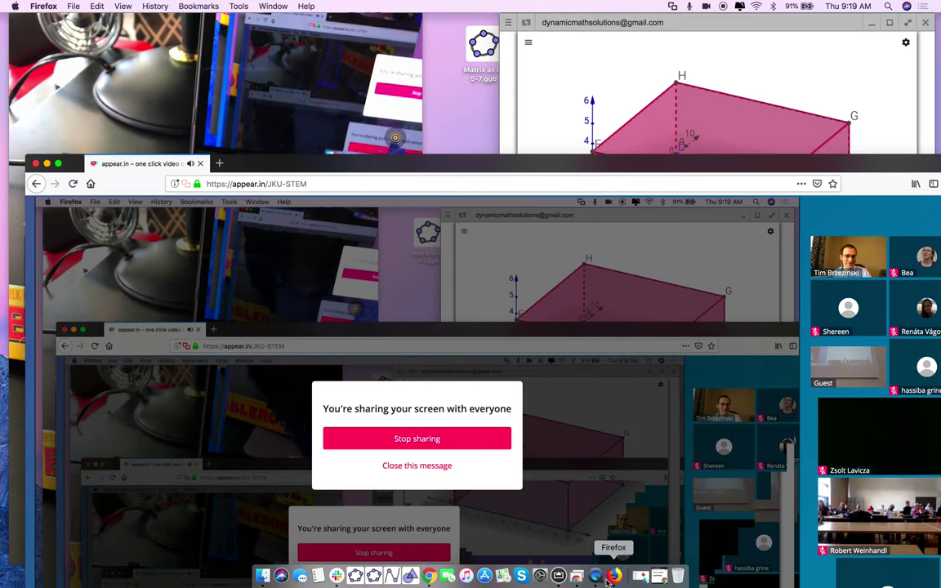
- Lower the Firefox appear.in window to the screen bottom, uncovering the iPad mirror and GeoGebra
left_click_drag(599, 165, 529, 189)
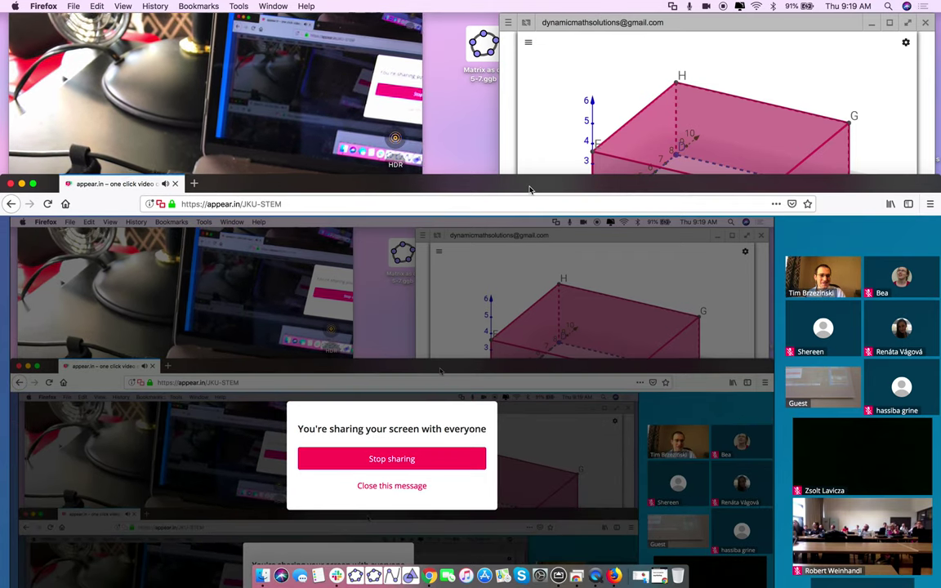
left_click_drag(529, 189, 529, 192)
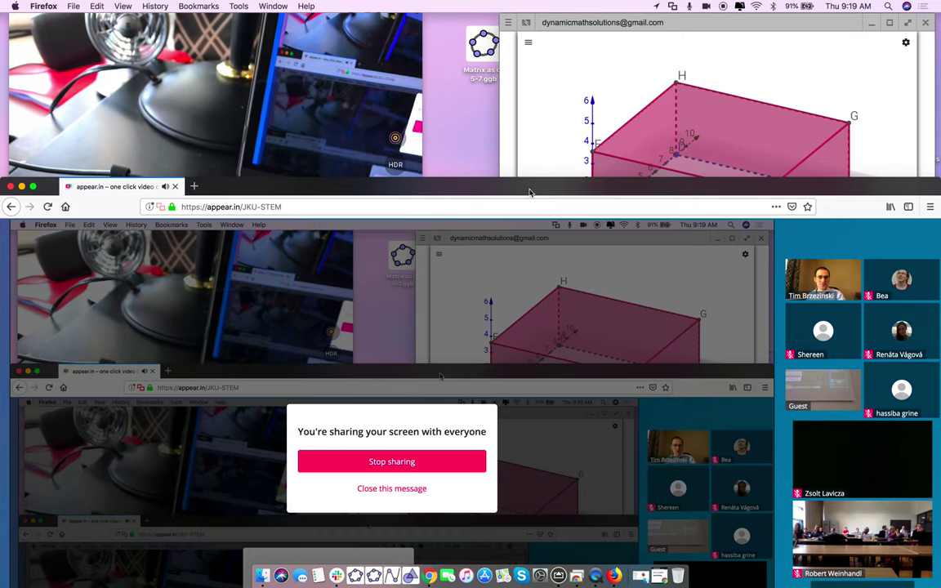
left_click_drag(529, 192, 581, 585)
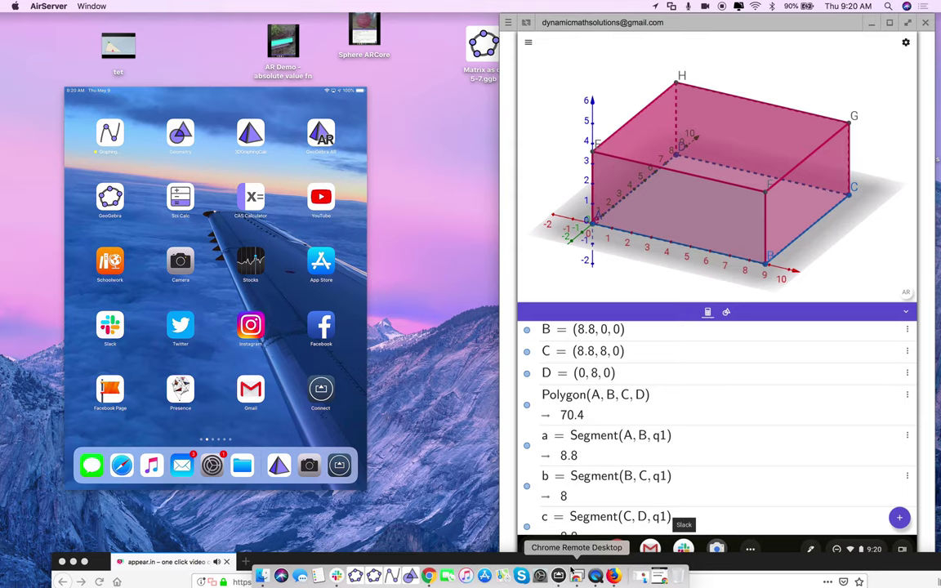
- Bring Chrome forward, move the doc window to the left edge and widen Chrome
left_click(428, 576)
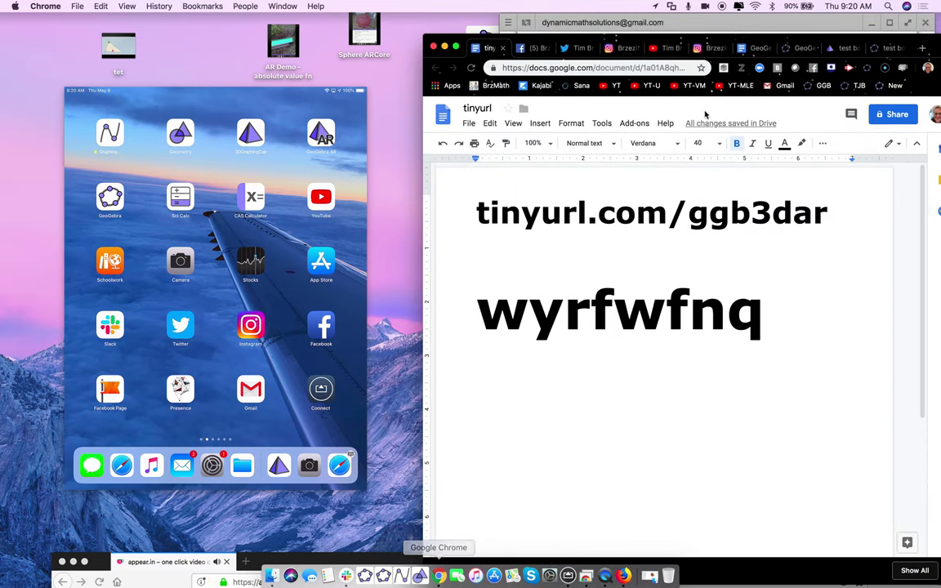
left_click_drag(800, 41, 383, 9)
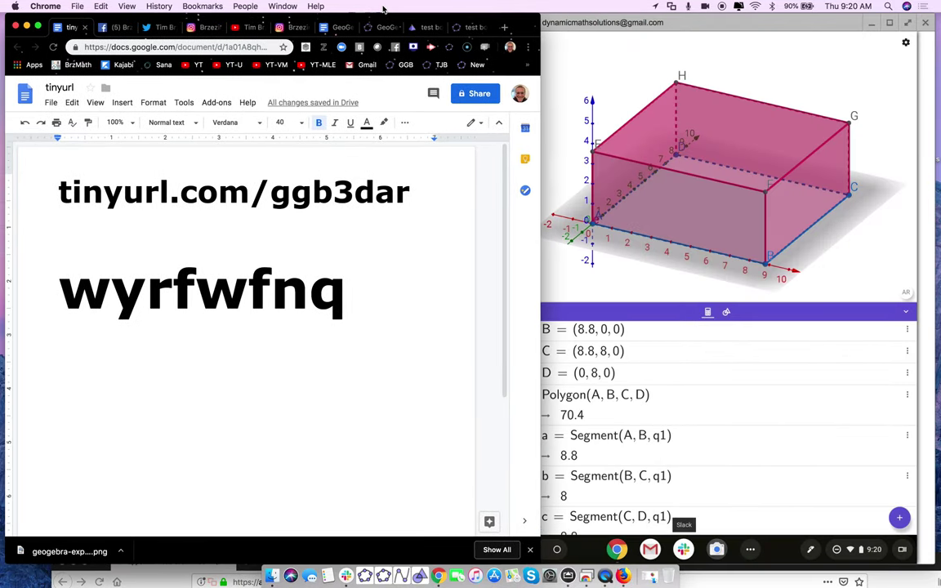
left_click_drag(765, 239, 861, 238)
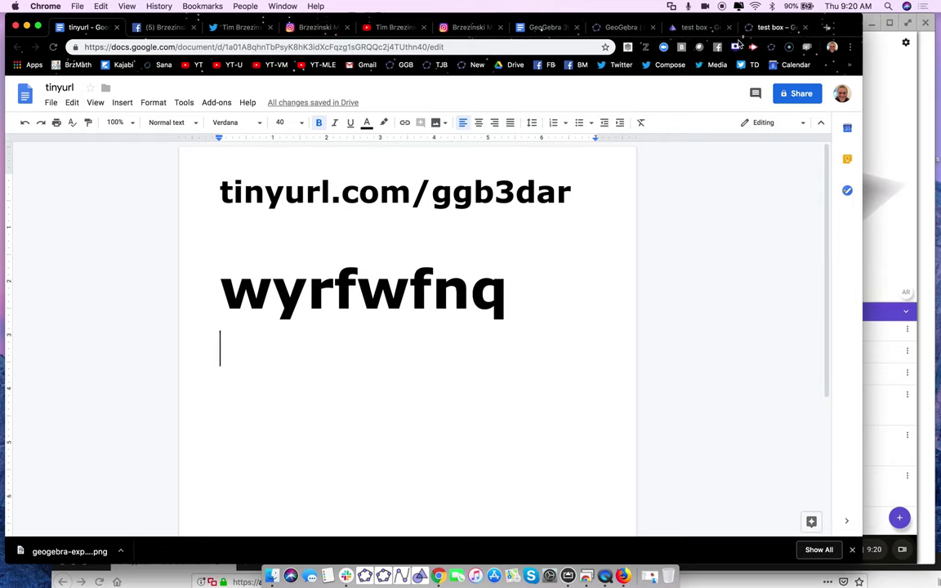
- Leave the saved box-prism page for geogebra.org and open a blank 3D Calculator
left_click(699, 27)
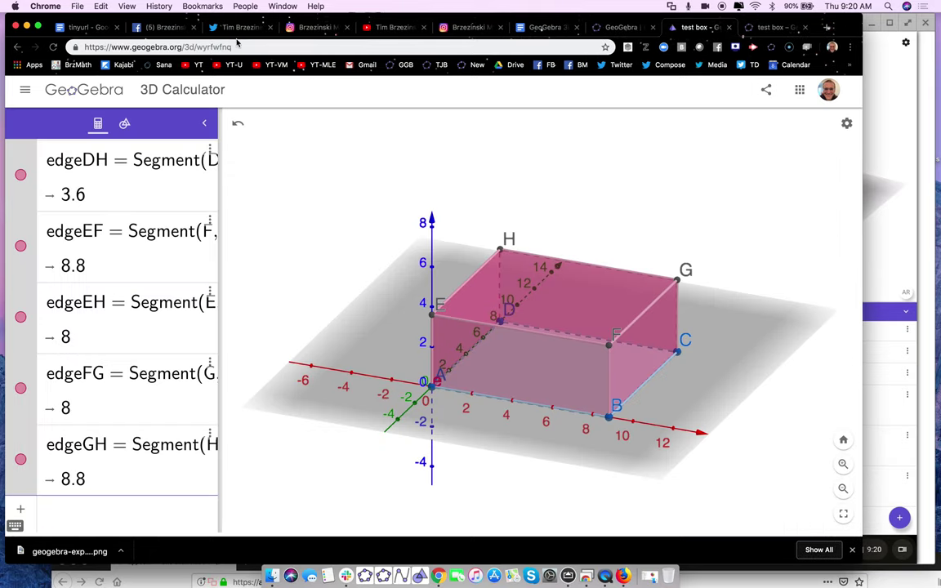
left_click(240, 45)
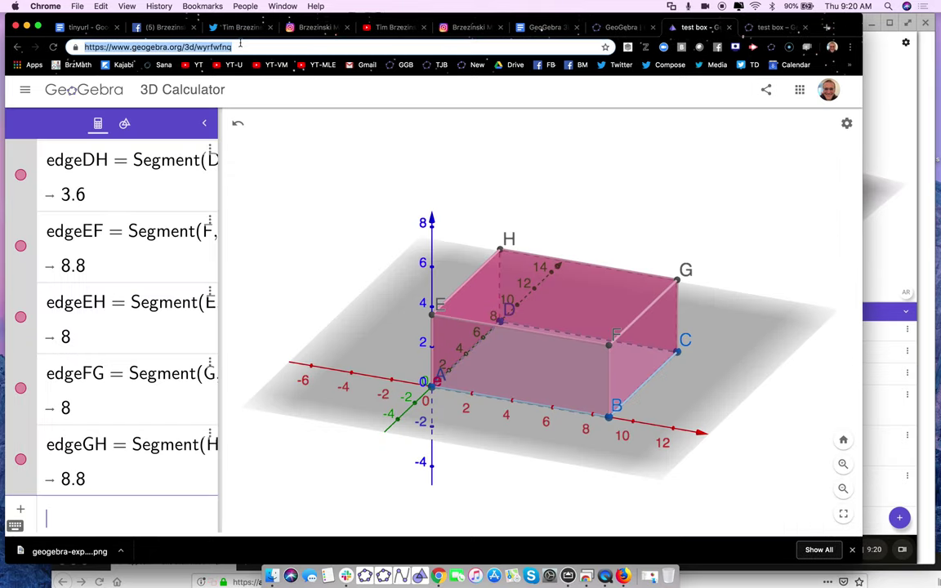
left_click(403, 65)
left_click(543, 199)
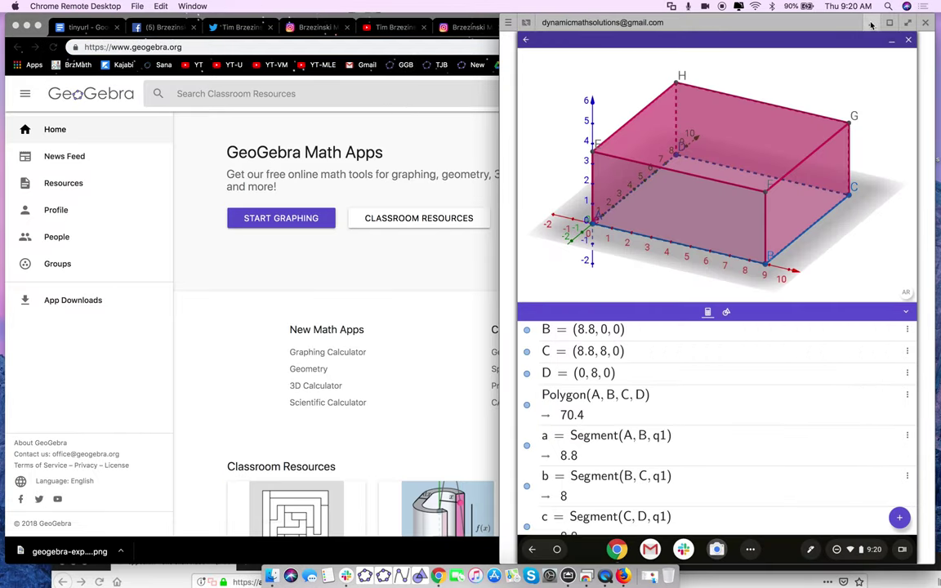
left_click(904, 22)
left_click(789, 92)
left_click(694, 170)
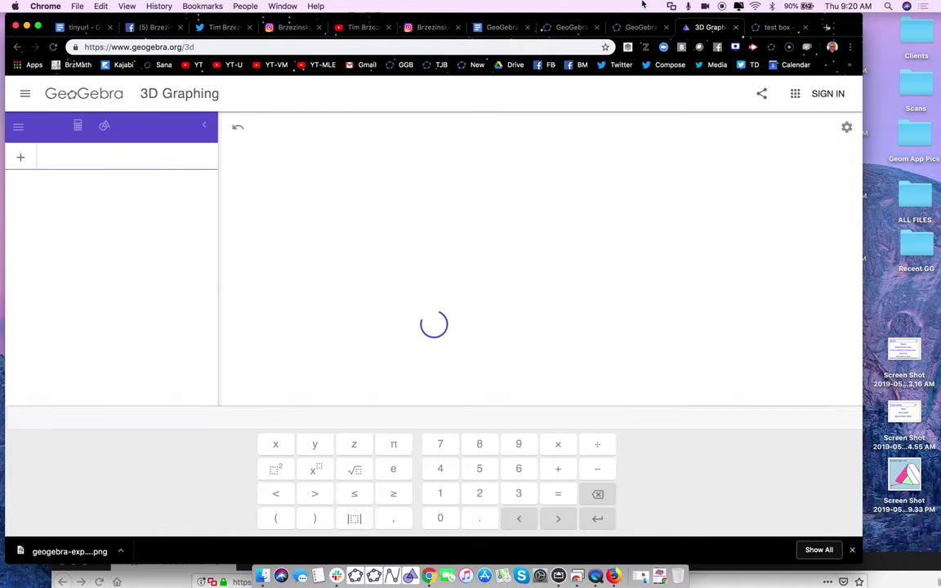
- Shift Chrome right, enlarge the iPad camera mirror and refocus the 3D view
left_click_drag(633, 18, 920, 14)
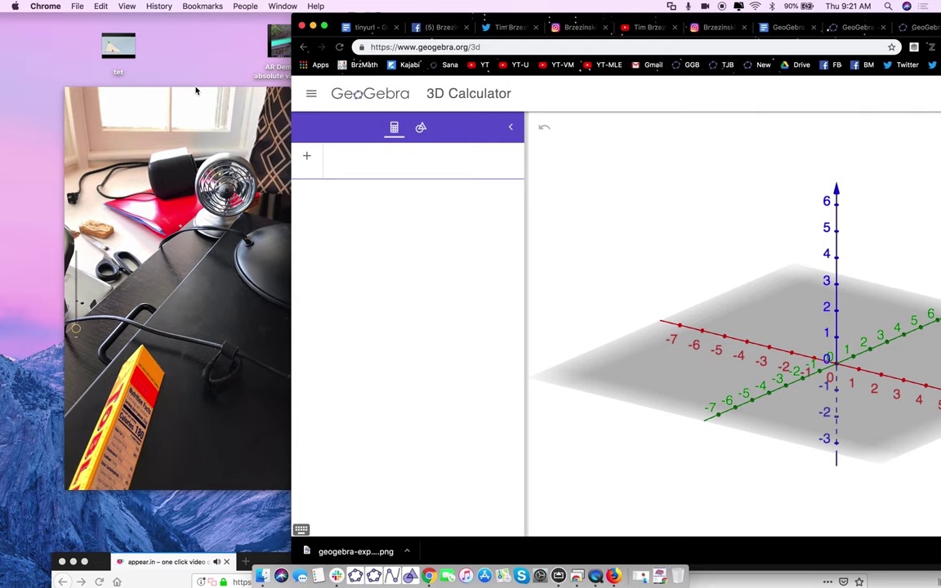
left_click_drag(184, 77, 127, 41)
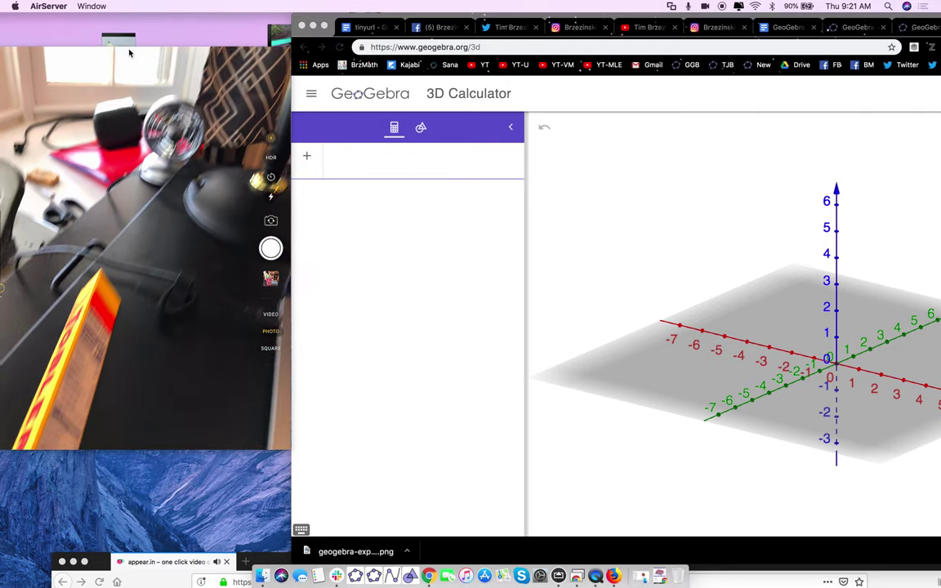
left_click(605, 238)
mouse_move(643, 262)
left_mouse_down()
mouse_move(619, 256)
mouse_move(638, 259)
mouse_move(636, 250)
left_mouse_up()
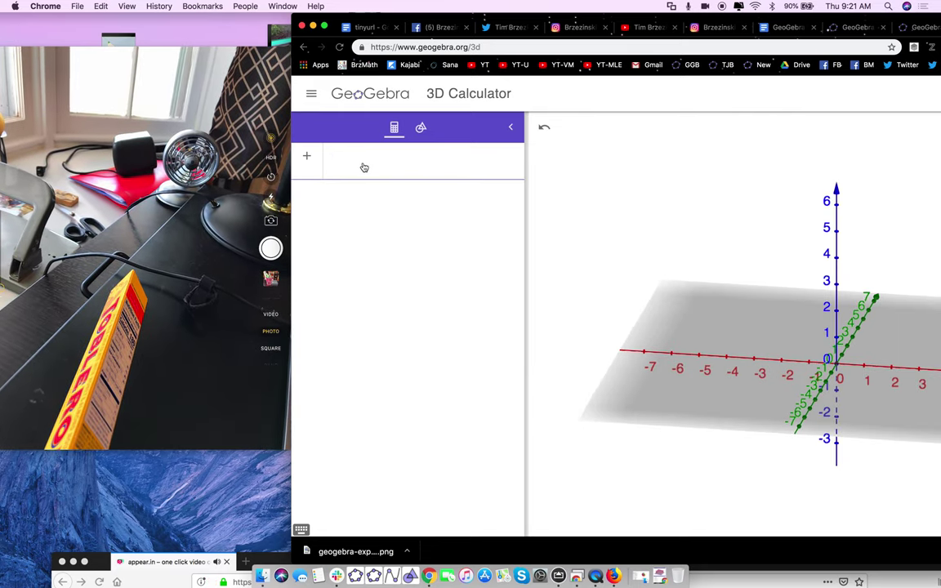
- Enter points A = (1.75, 0, 0) and B = (-1.75, 0, 0) in the Algebra view
left_click(364, 167)
type("(")
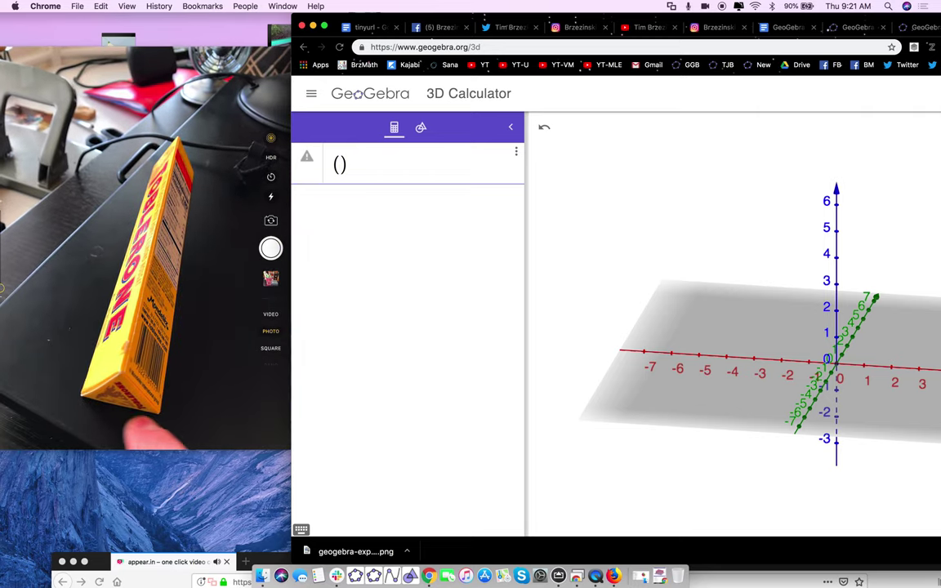
type("1")
type(".75")
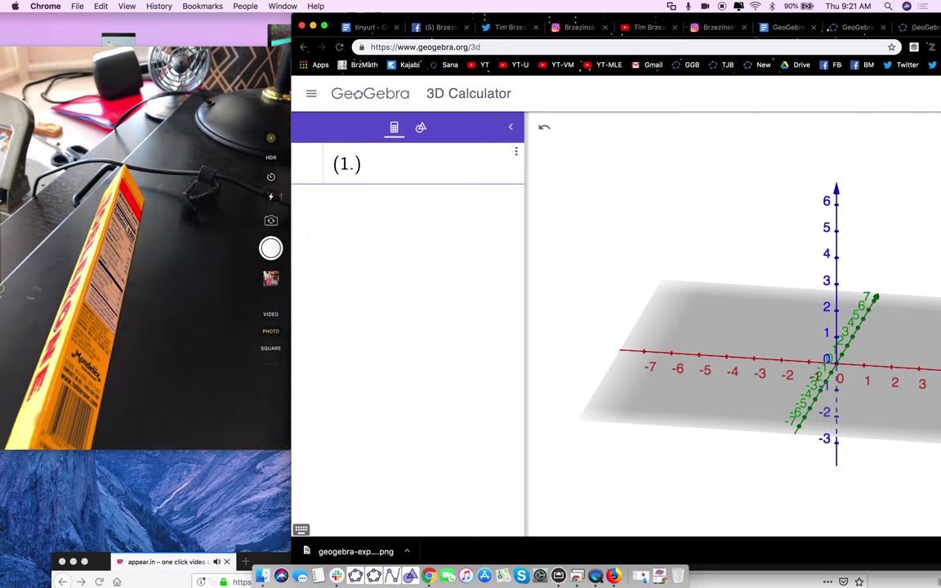
type(", 0")
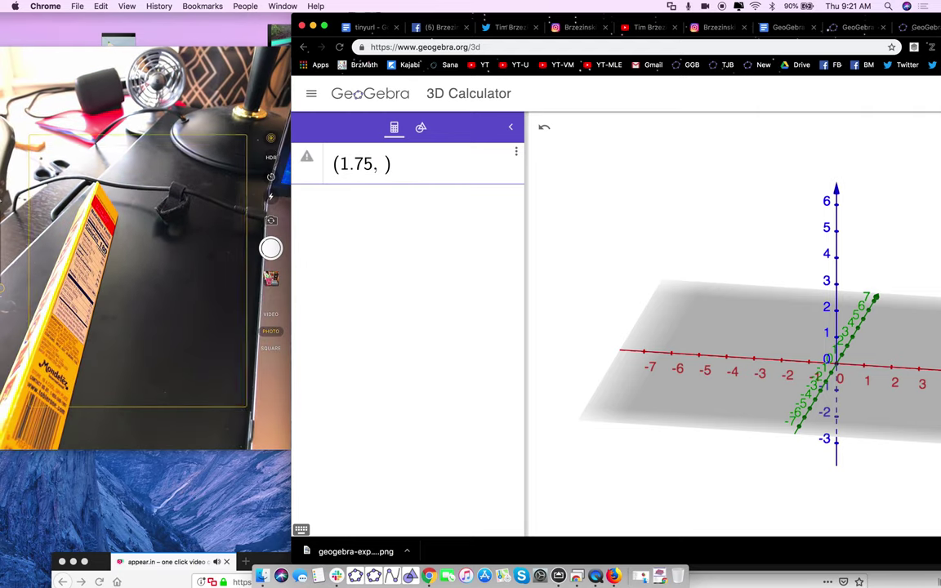
type(", 9")
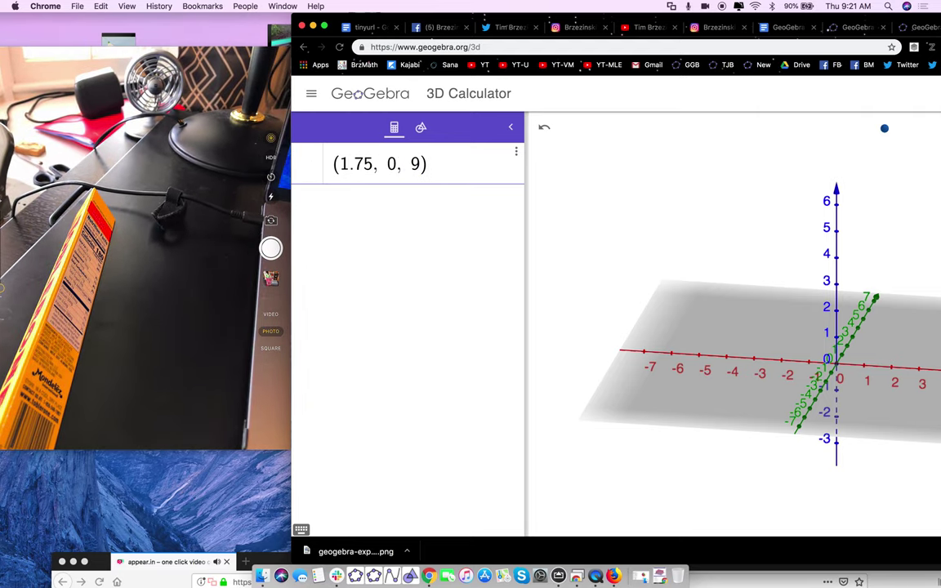
key("BackSpace")
type("0")
key("Return")
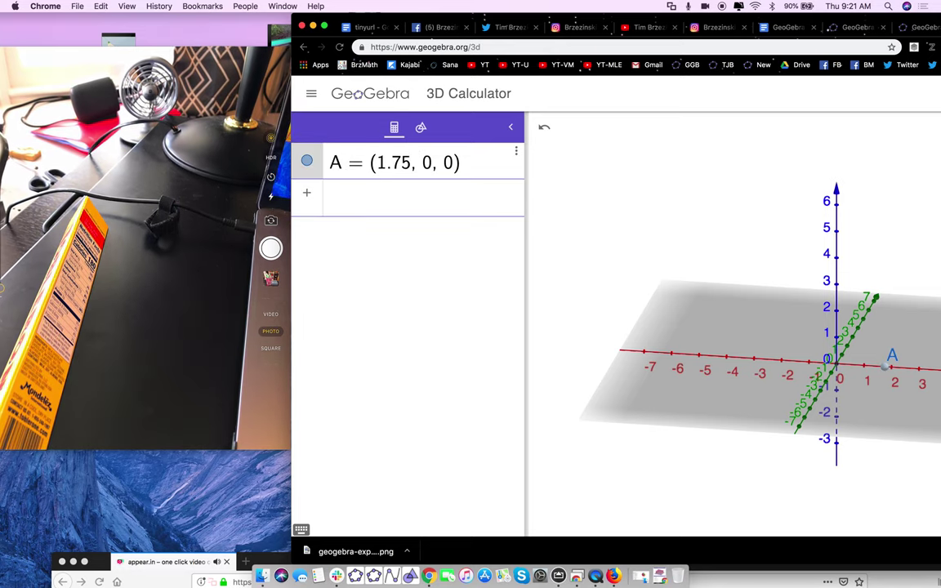
type("(")
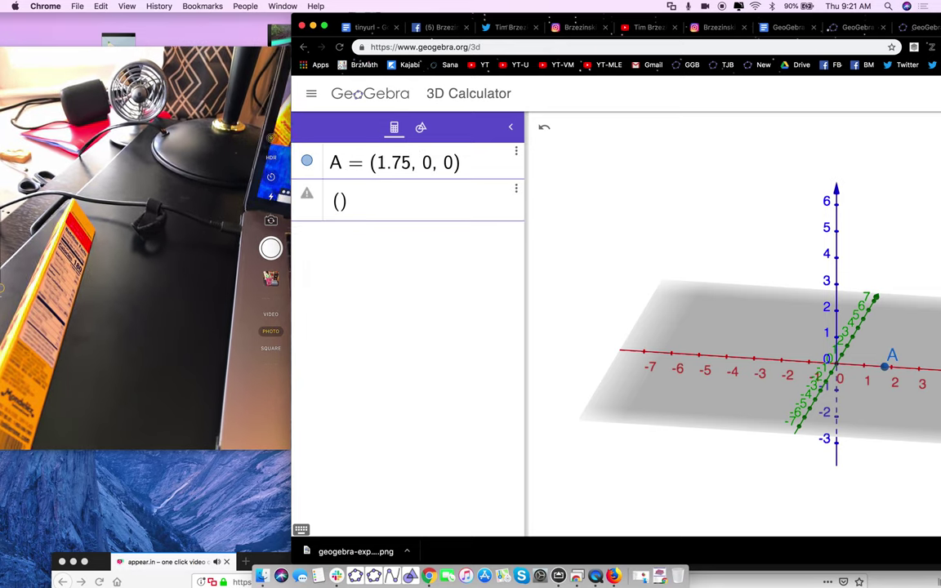
type("-1")
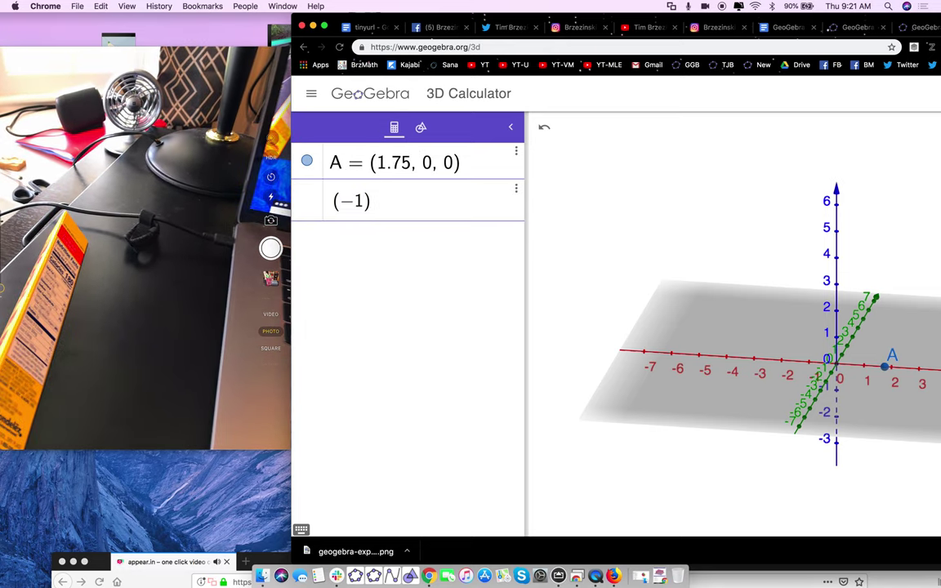
type(".75, 0")
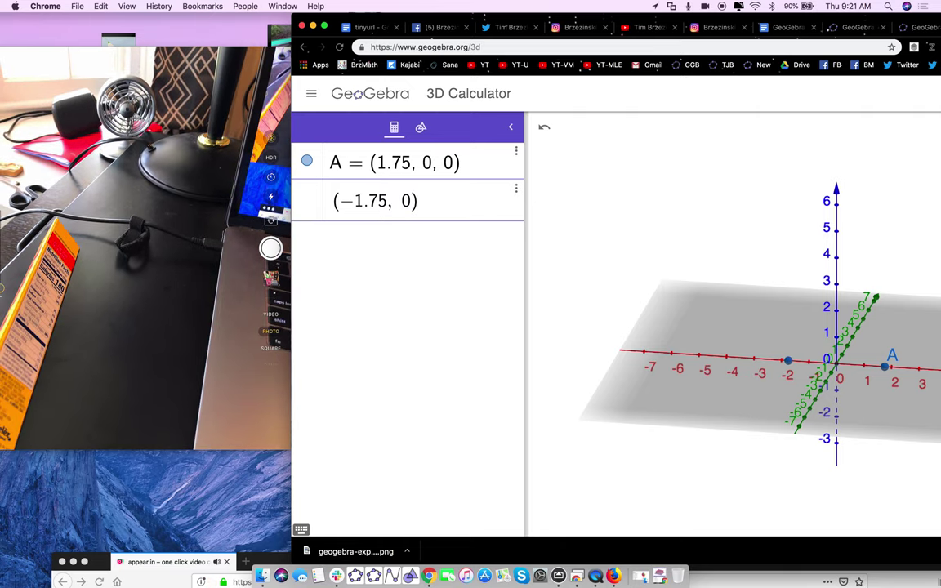
type(", 0")
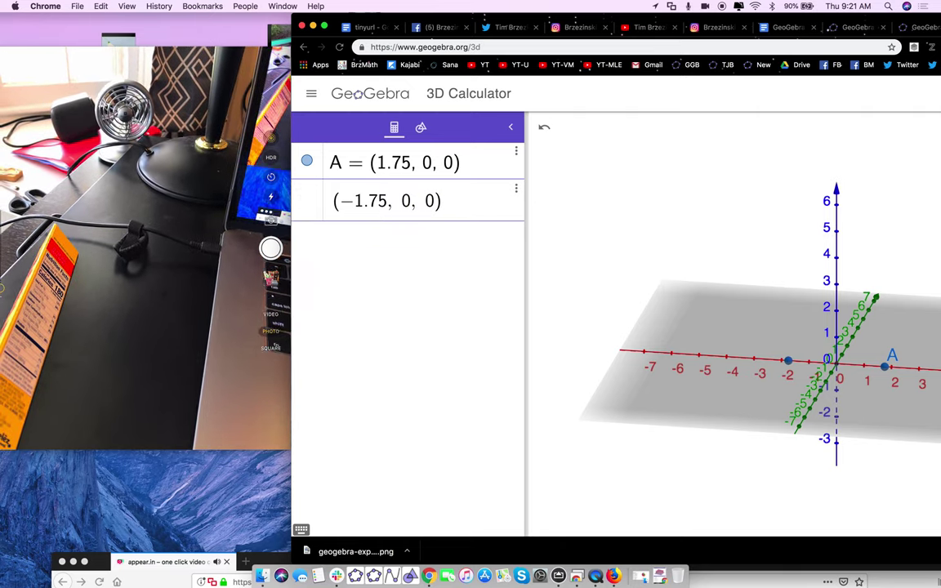
key("Return")
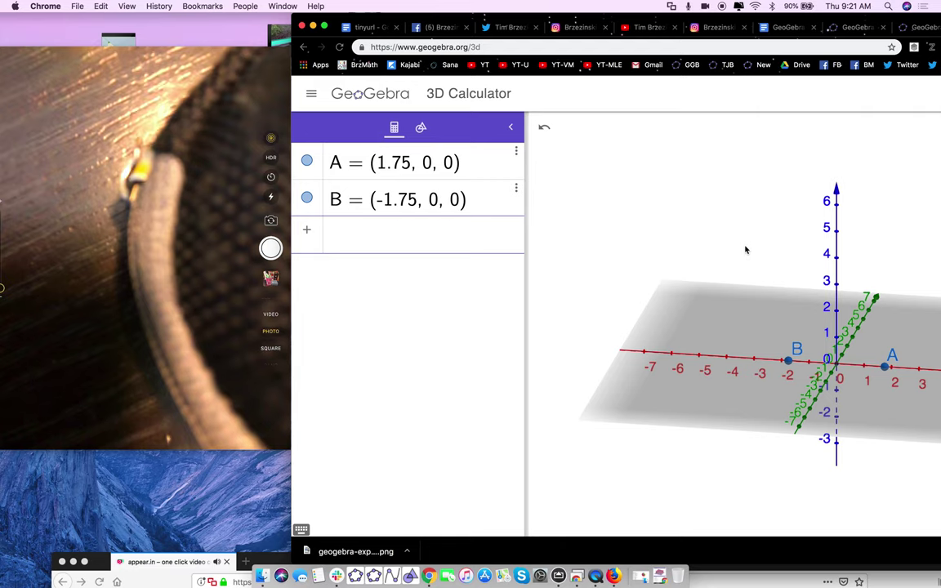
left_click_drag(796, 249, 725, 258, "shift")
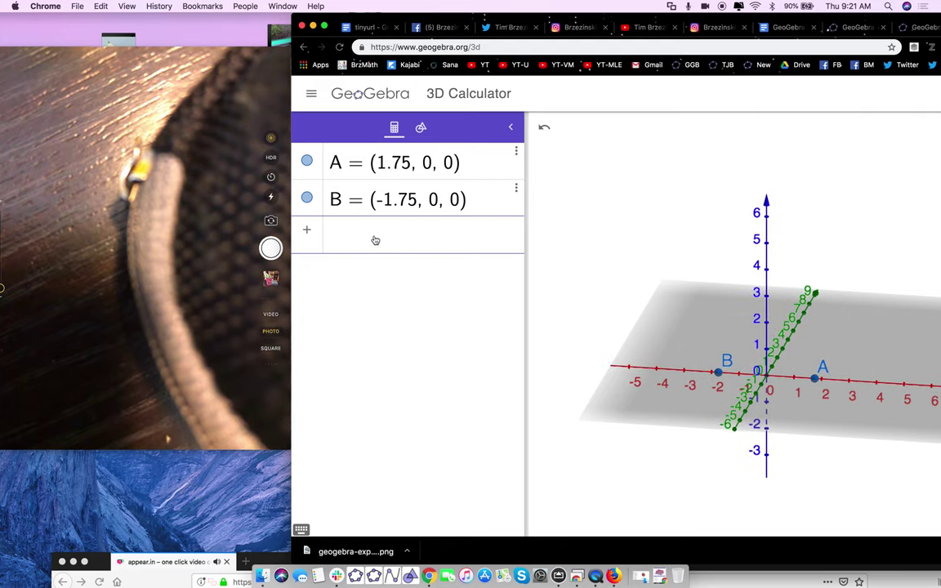
- Zoom in around A and B and start a third point entry reading (0, 0,
type("(")
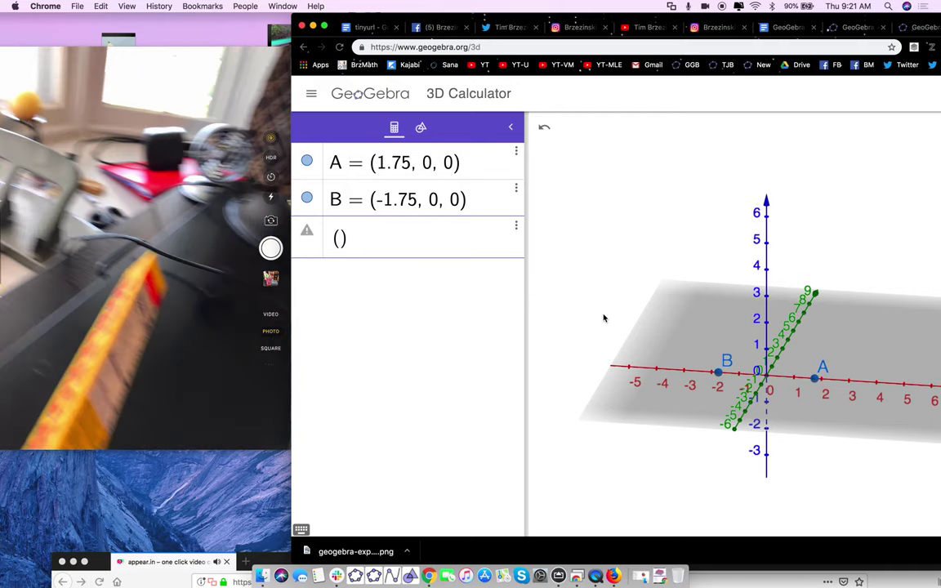
scroll(719, 351, "up", 3)
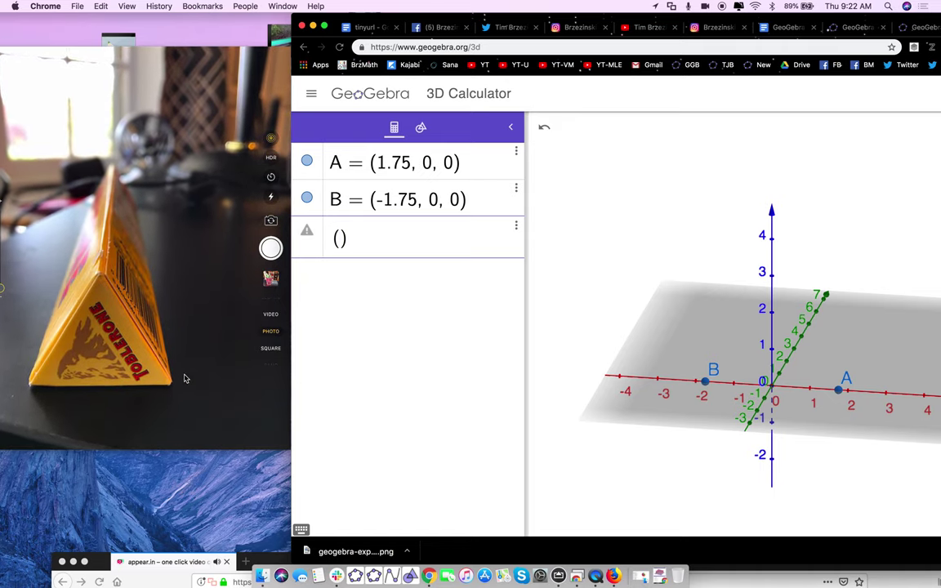
type("0, 0,")
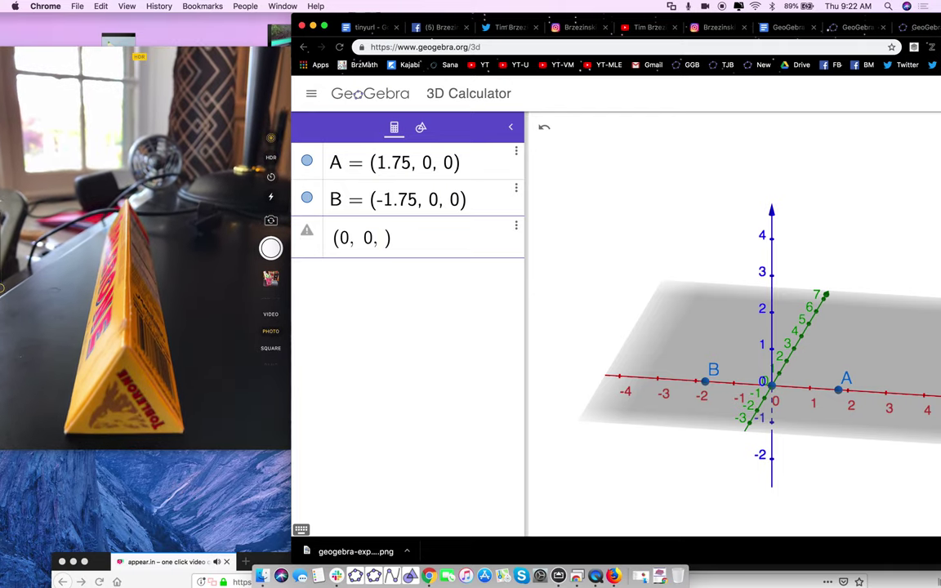
- Finish the entry with z = 1.75*sqrt(3), creating point C ≈ (0, 0, 3.03)
type("1")
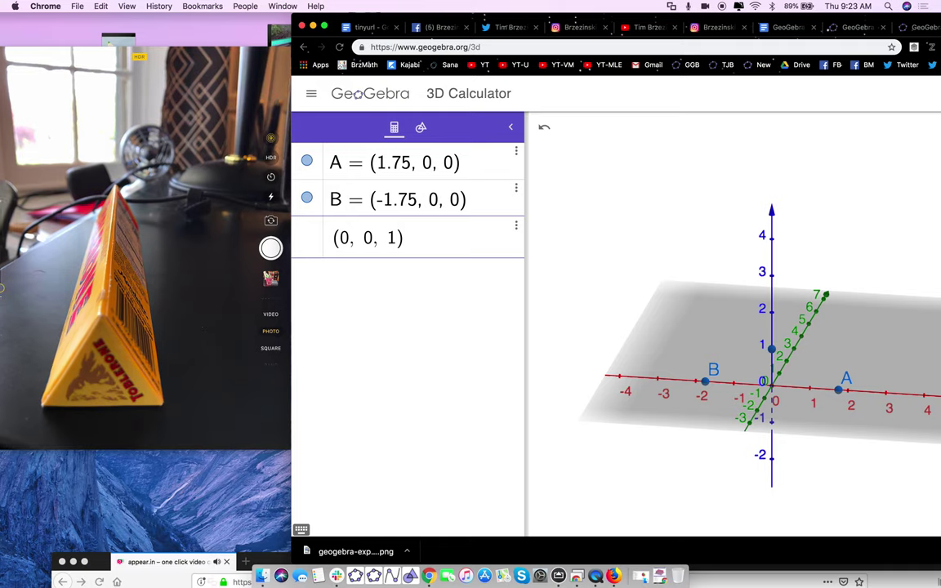
type(".")
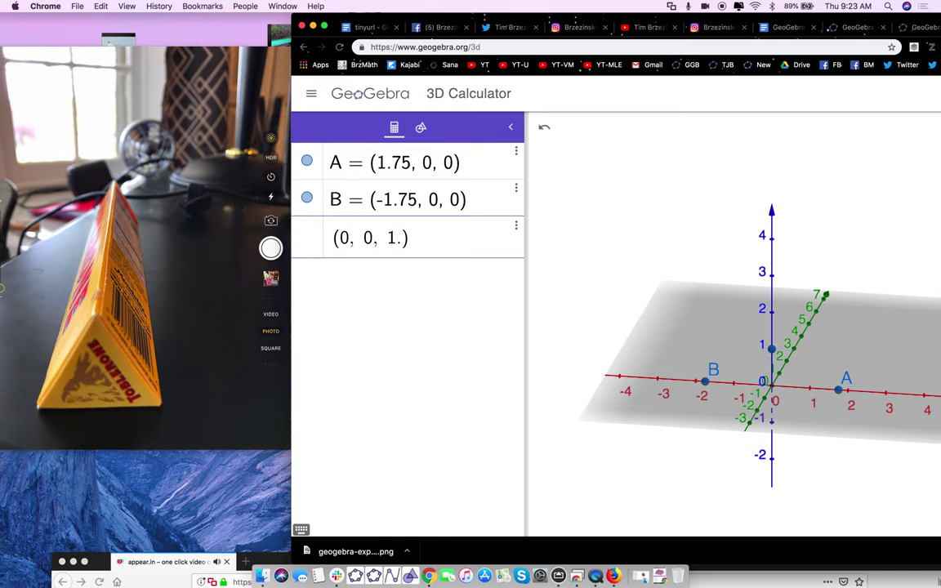
type("75")
type("*")
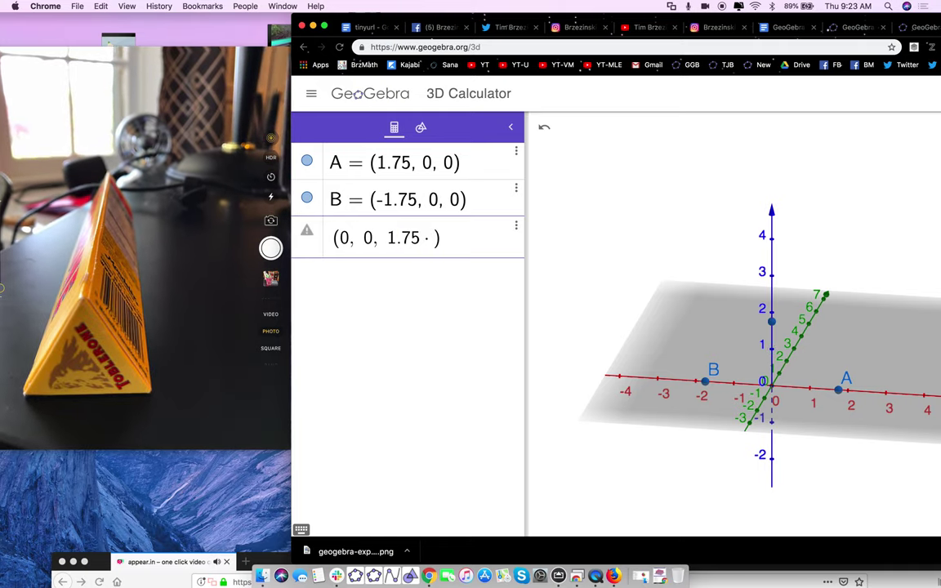
type("sqrt")
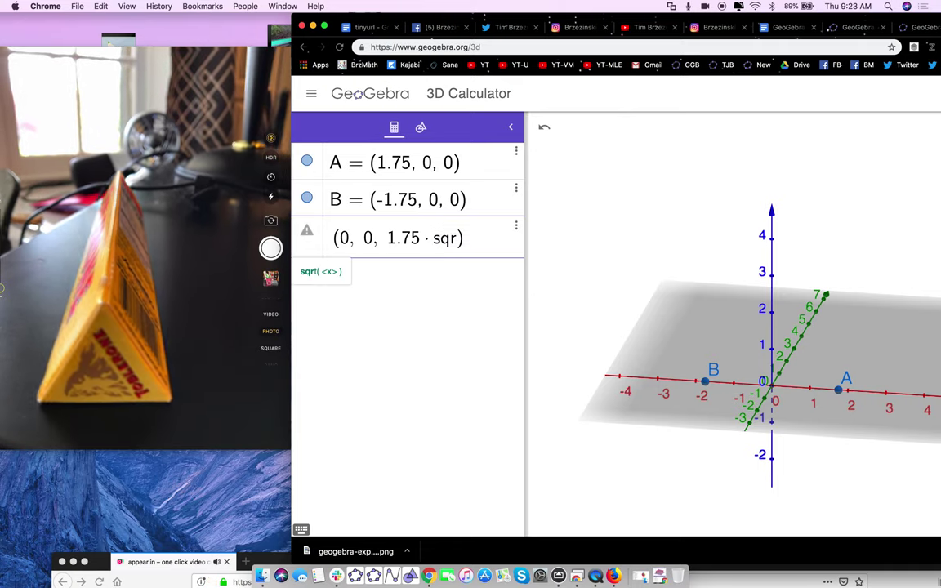
type("(3")
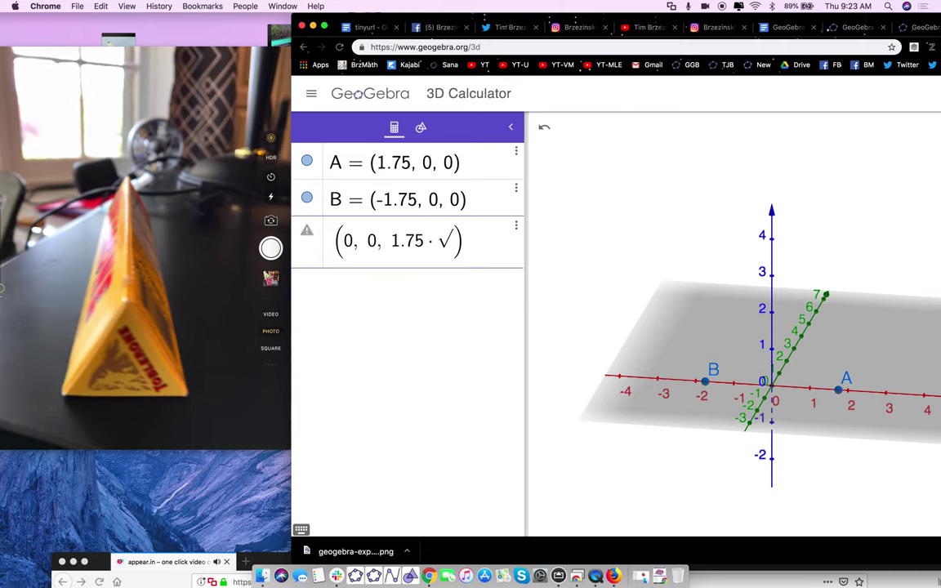
key("Return")
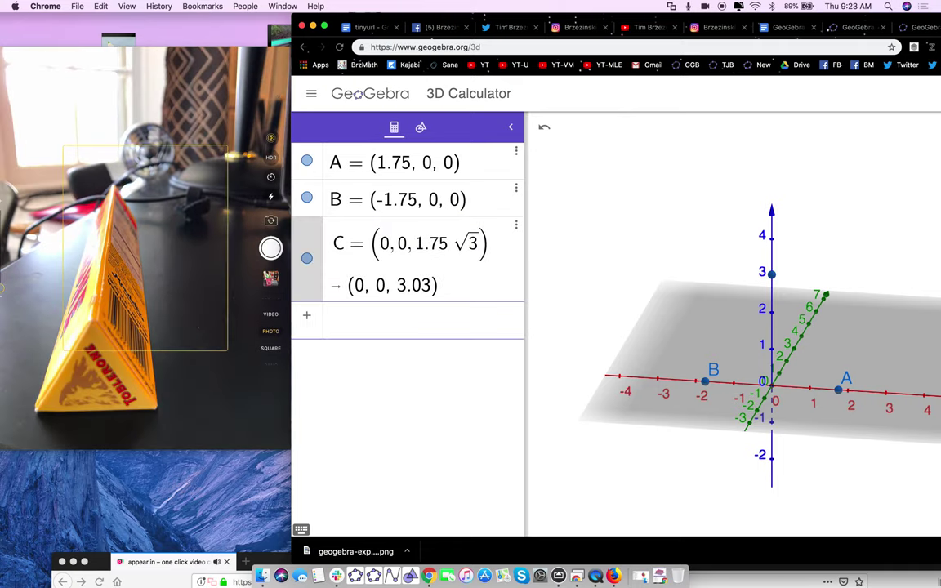
- Expand and browse the full list of construction tools
left_click(420, 127)
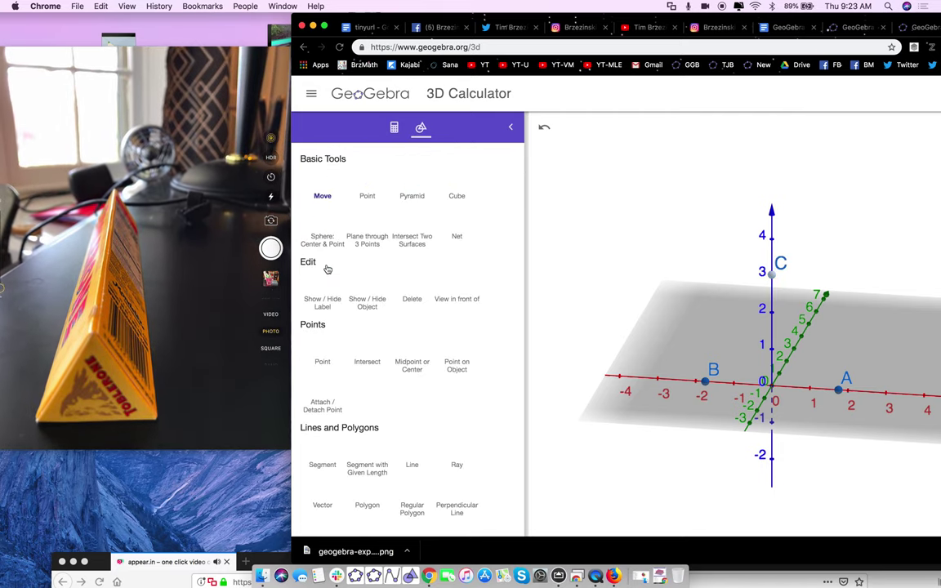
left_click(326, 268)
scroll(363, 435, "down", 5)
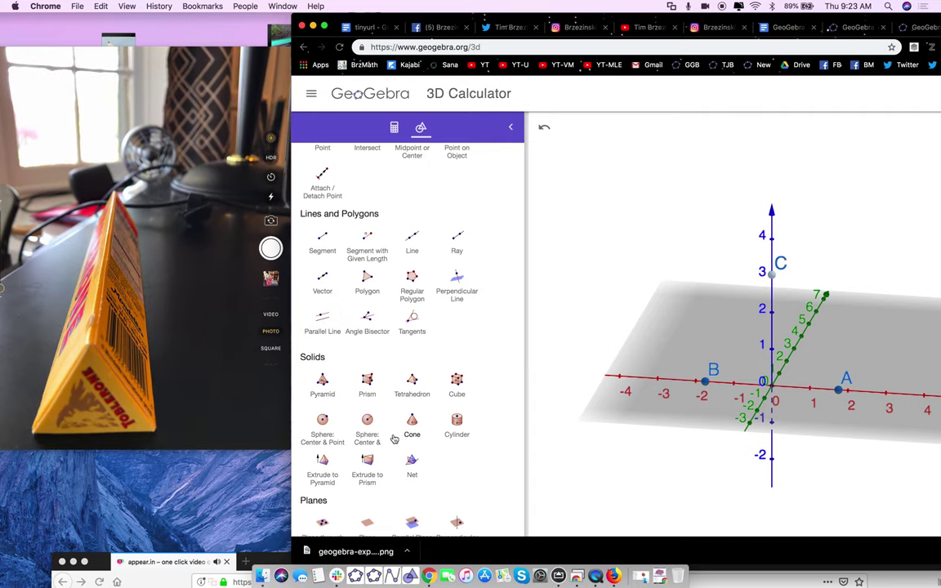
scroll(326, 433, "down", 2)
scroll(326, 436, "down", 5)
scroll(327, 437, "up", 5)
scroll(327, 436, "down", 7)
scroll(325, 439, "up", 7)
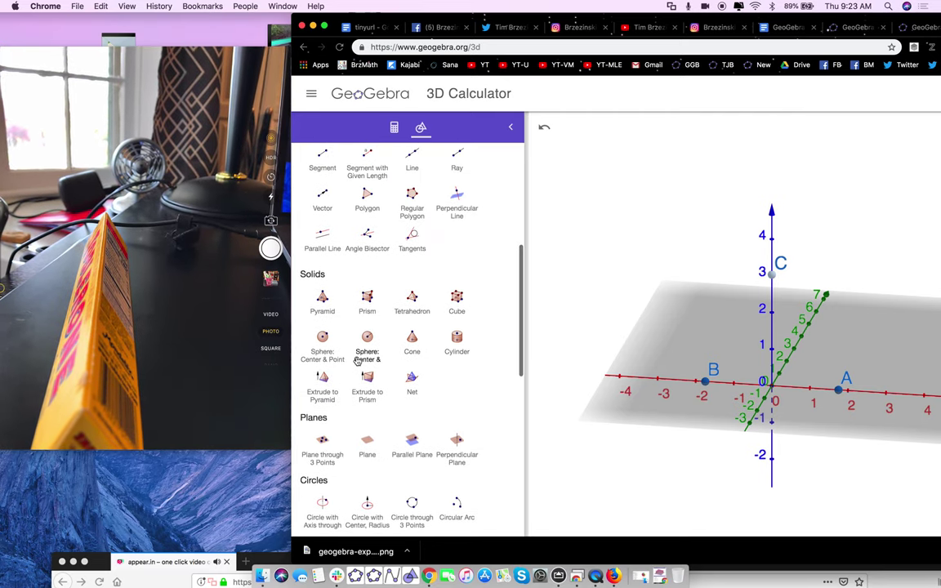
scroll(389, 343, "down", 5)
scroll(388, 343, "down", 1)
scroll(389, 343, "up", 4)
scroll(389, 343, "up", 4)
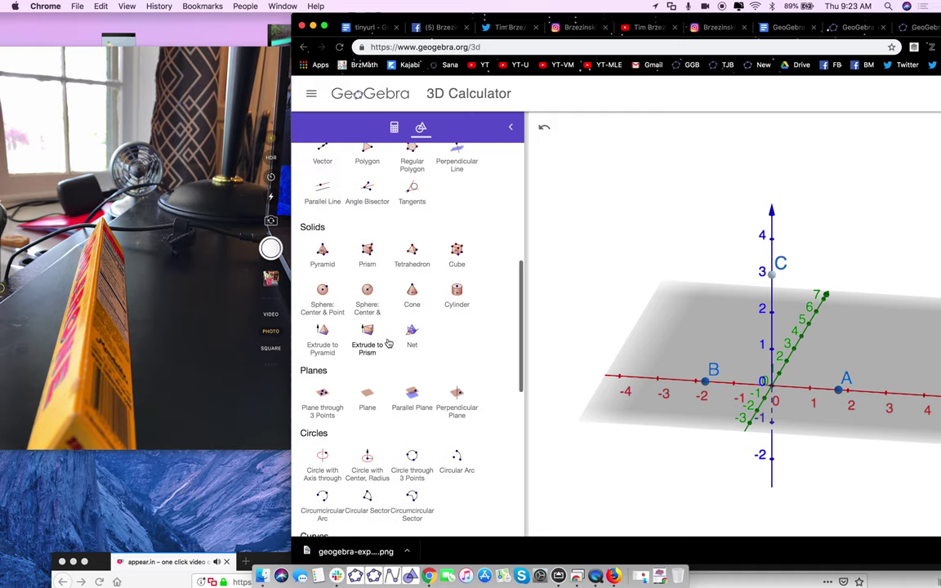
- Draw triangle t1 through points B, A and C with the Polygon tool
left_click(371, 196)
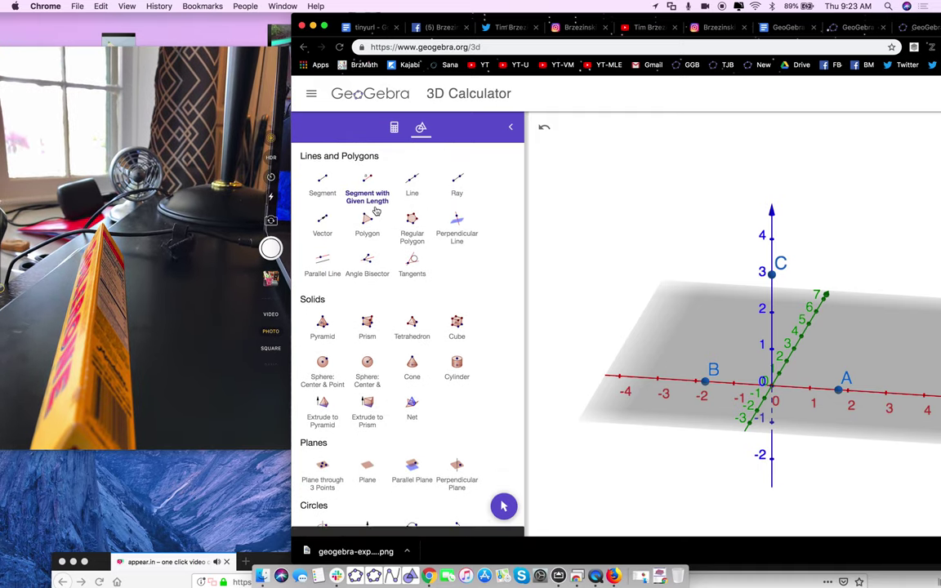
left_click(366, 220)
left_click(709, 383)
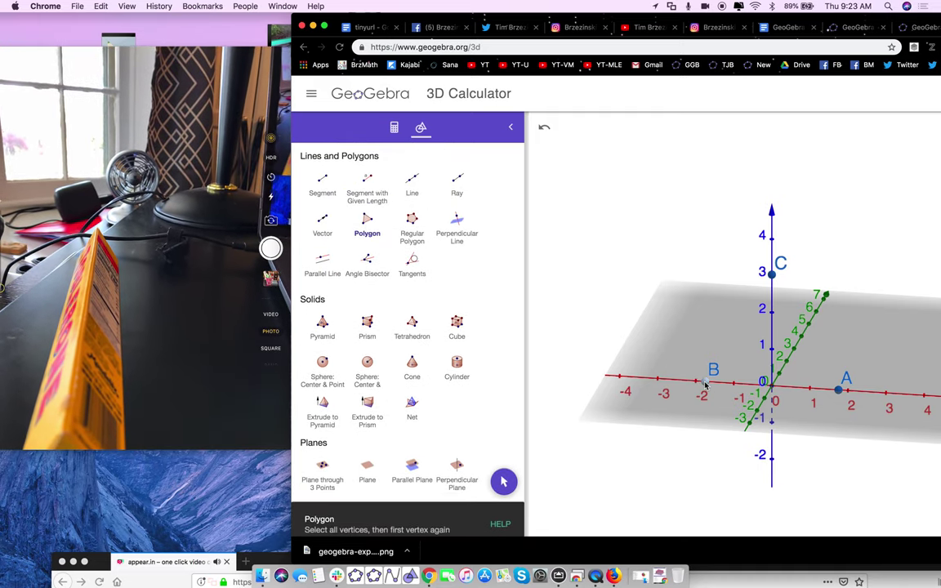
left_click(837, 389)
left_click(772, 273)
left_click(708, 382)
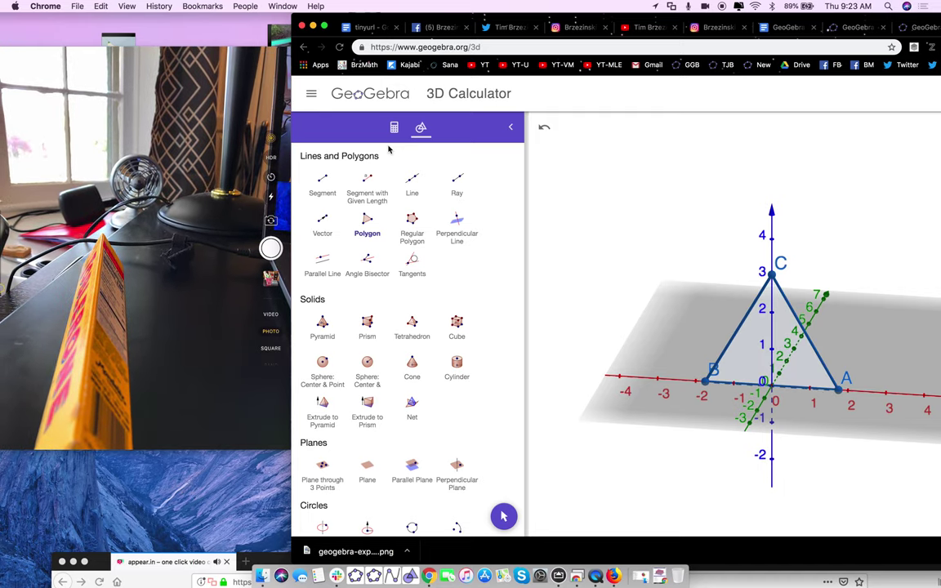
- Back in the algebra list, begin entering Vector((0, 21, 0)) below t1
left_click(394, 128)
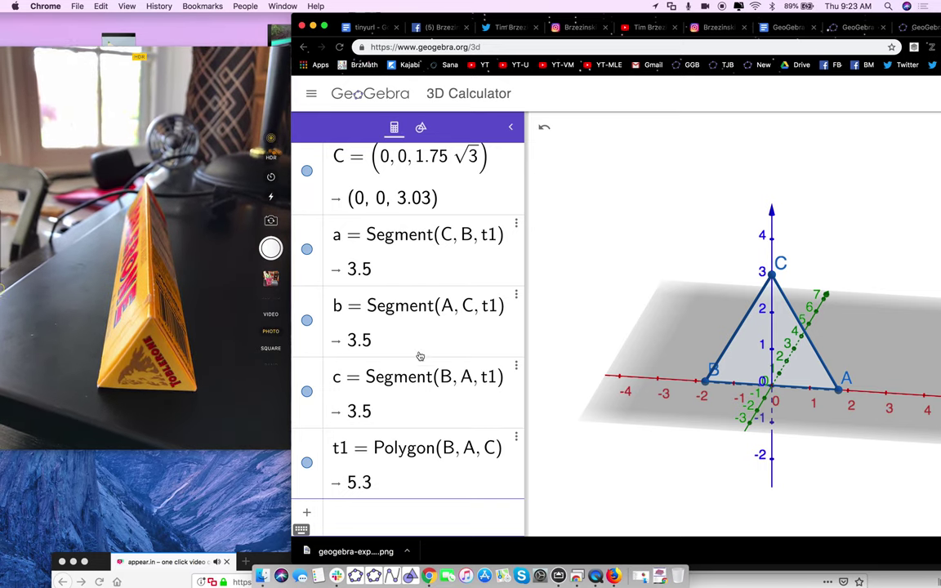
left_click(382, 505)
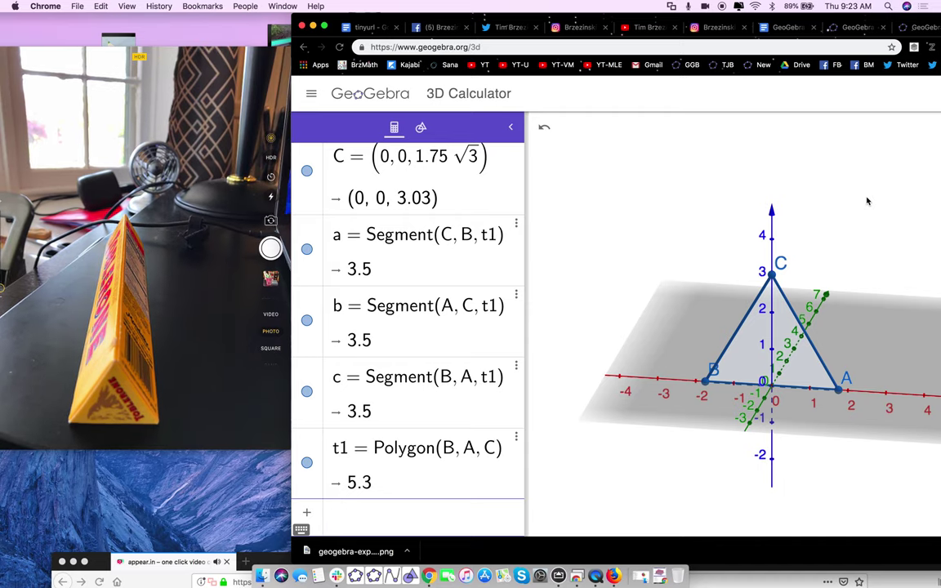
type("ve")
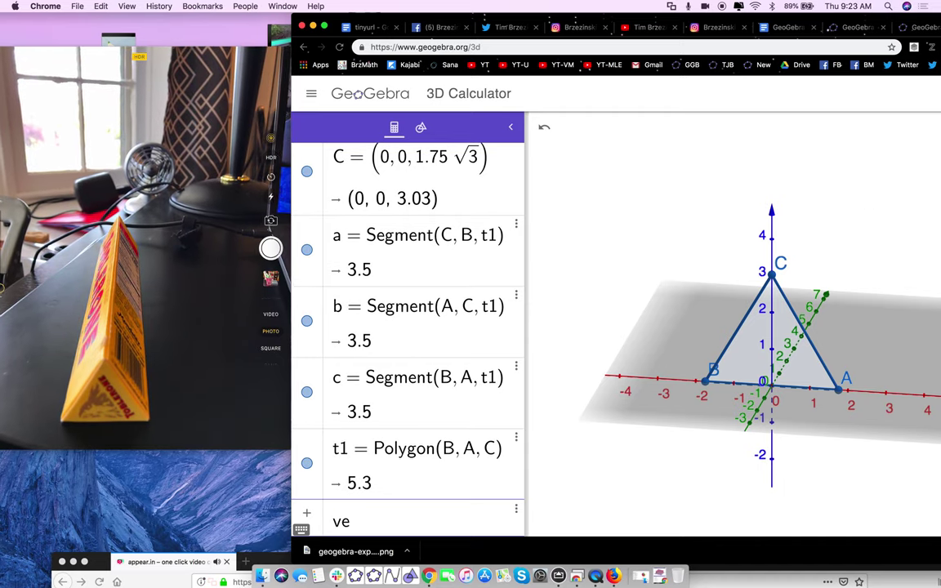
type("ctor((0")
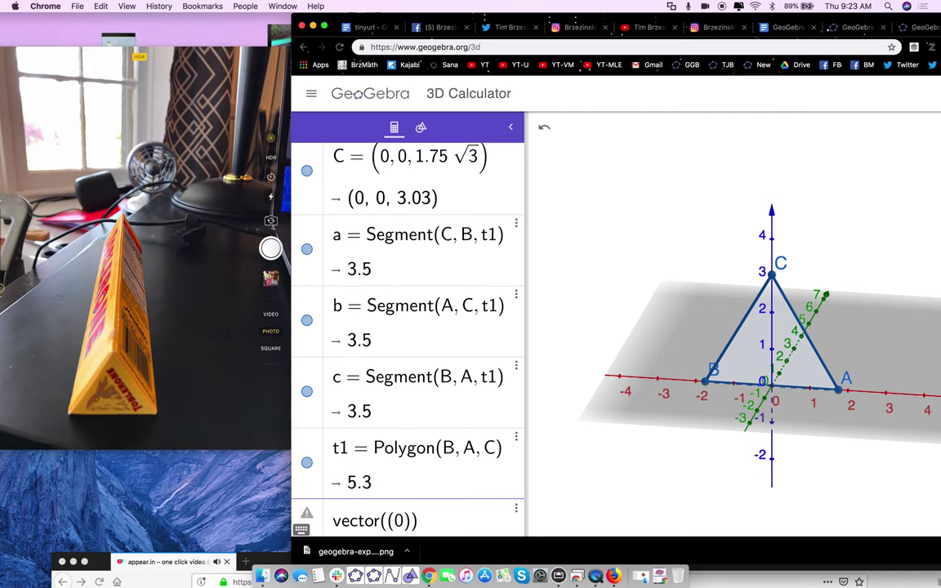
type(", ")
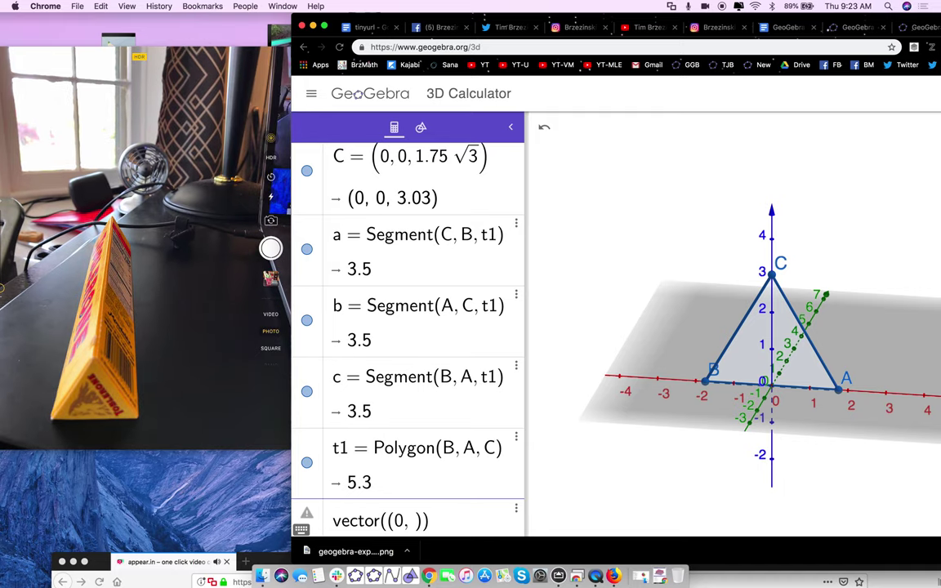
type("21, 0")
- Commit u = (0, 21, 0), then enter Translate(t1, u) to create triangle t1'
key("Return")
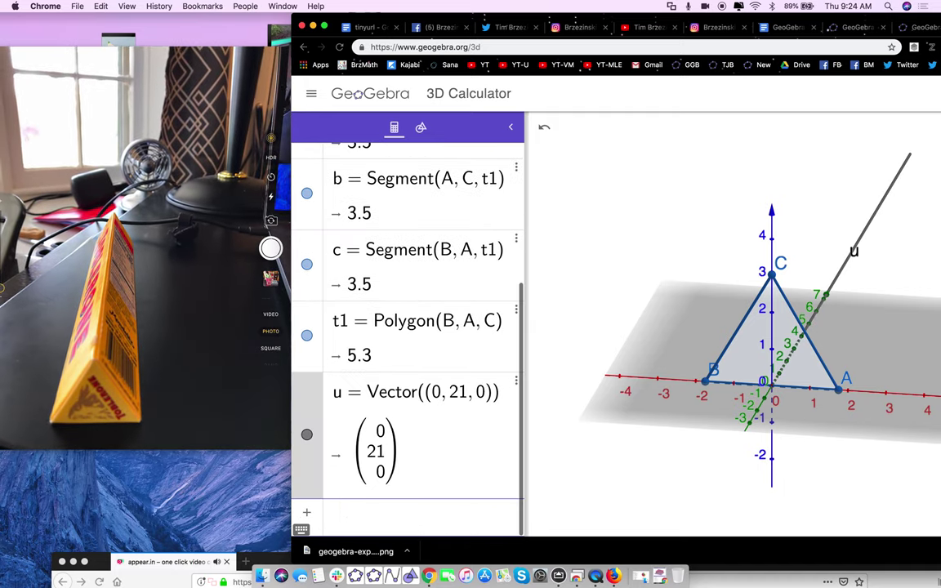
type("tr")
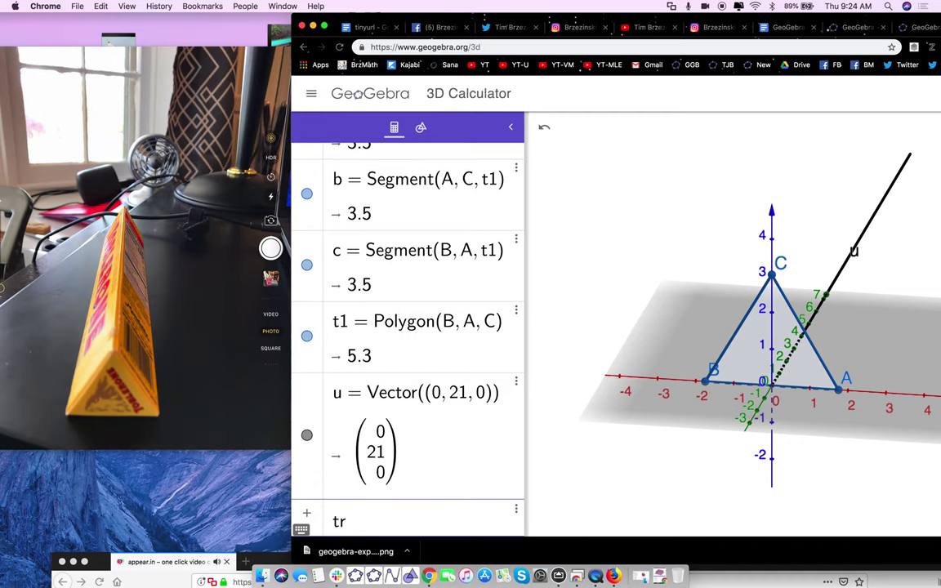
type("a")
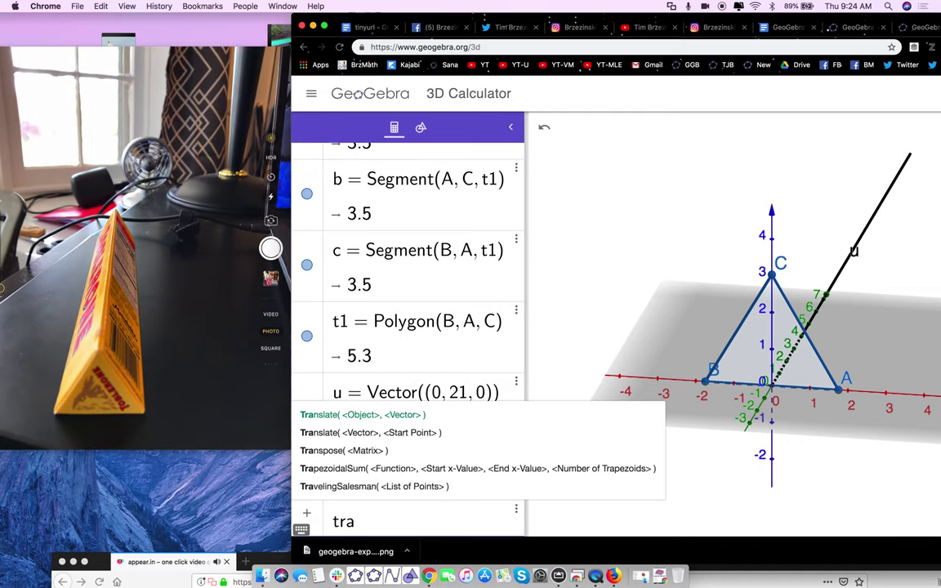
key("Return")
type("t1")
key("Tab")
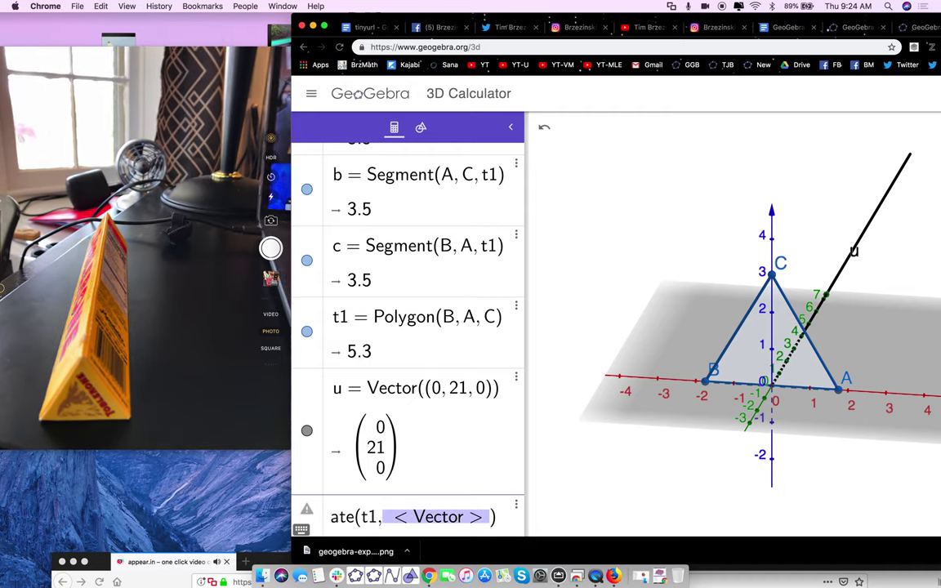
type("u")
key("Return")
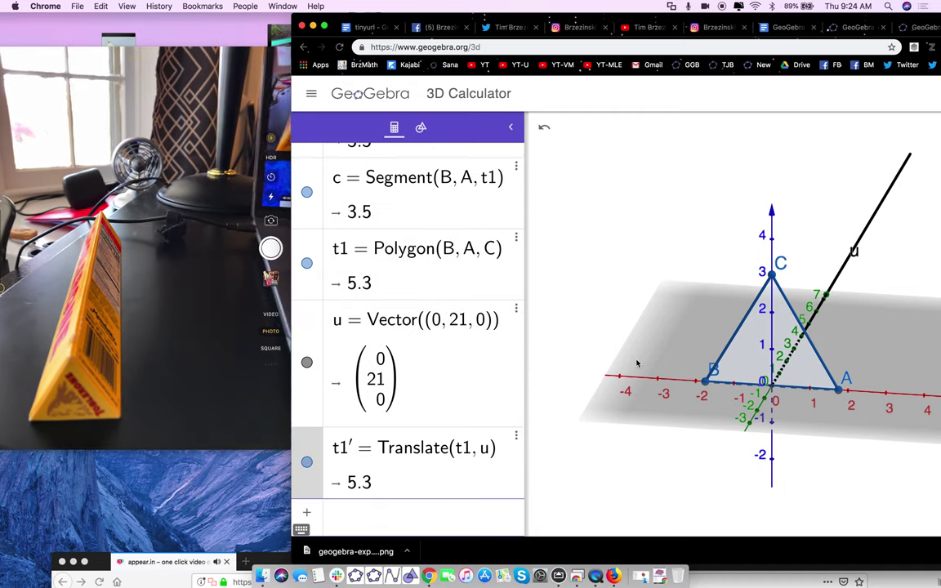
scroll(637, 364, "down", 5)
- Rotate the 3D view to show t1 and t1' apart, then minimize Chrome
left_click_drag(637, 363, 835, 346)
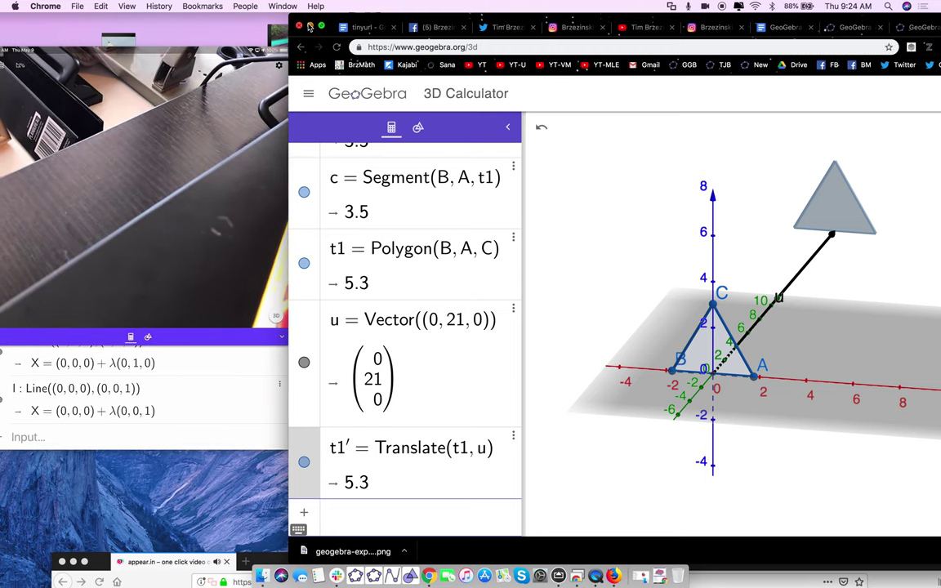
key("super+m")
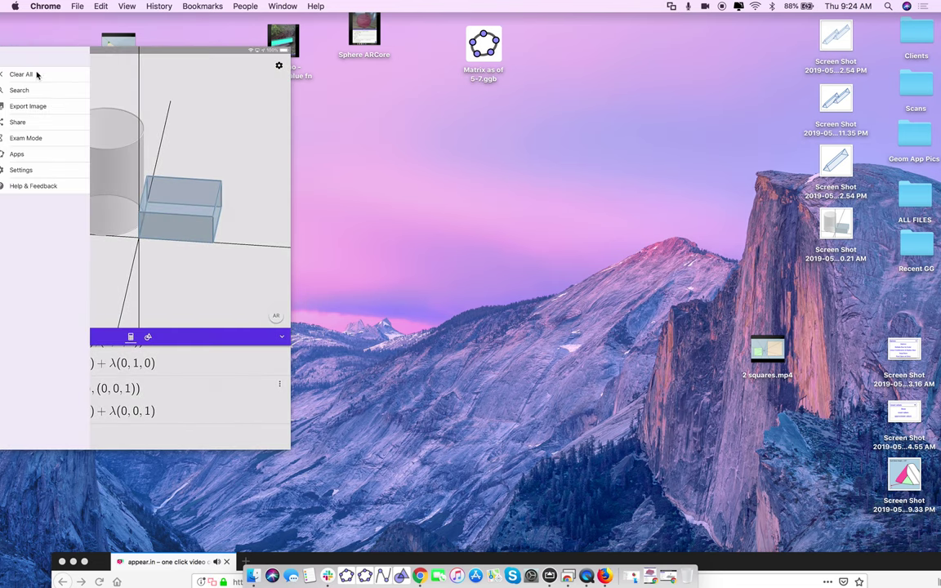
- Bring the AirServer iPad mirror to the front and move it fully onto the desktop
left_click(120, 59)
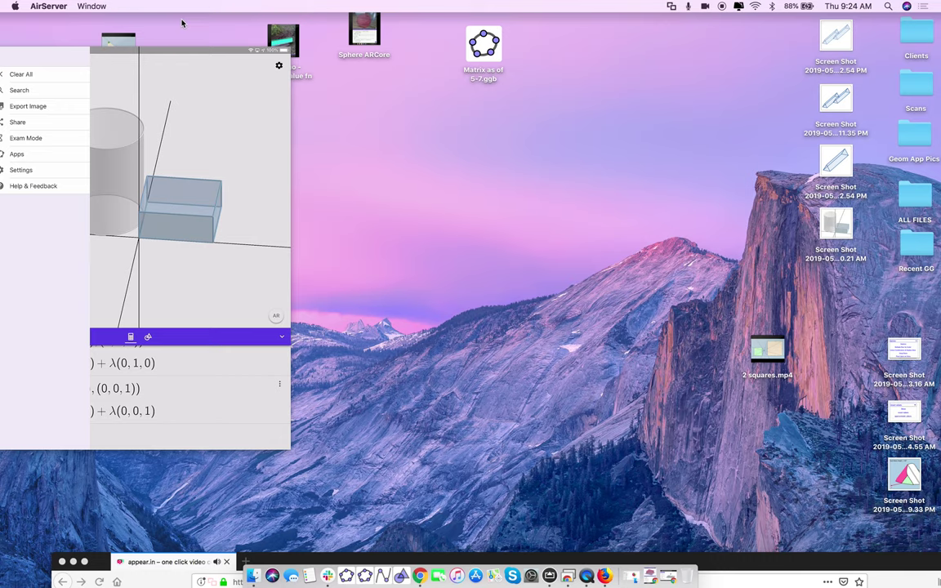
left_click_drag(168, 56, 207, 22)
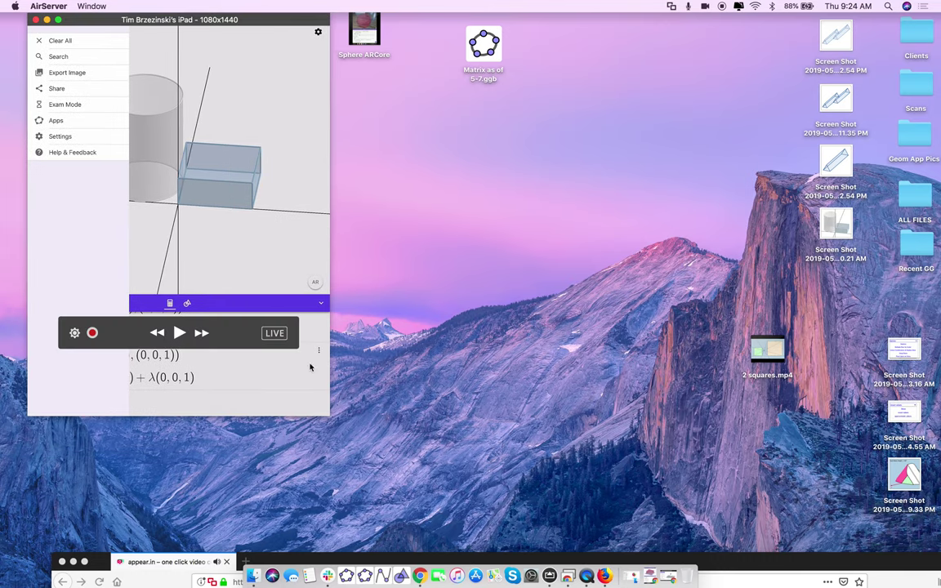
- Enlarge the AirServer iPad mirror window
left_click_drag(328, 413, 441, 564)
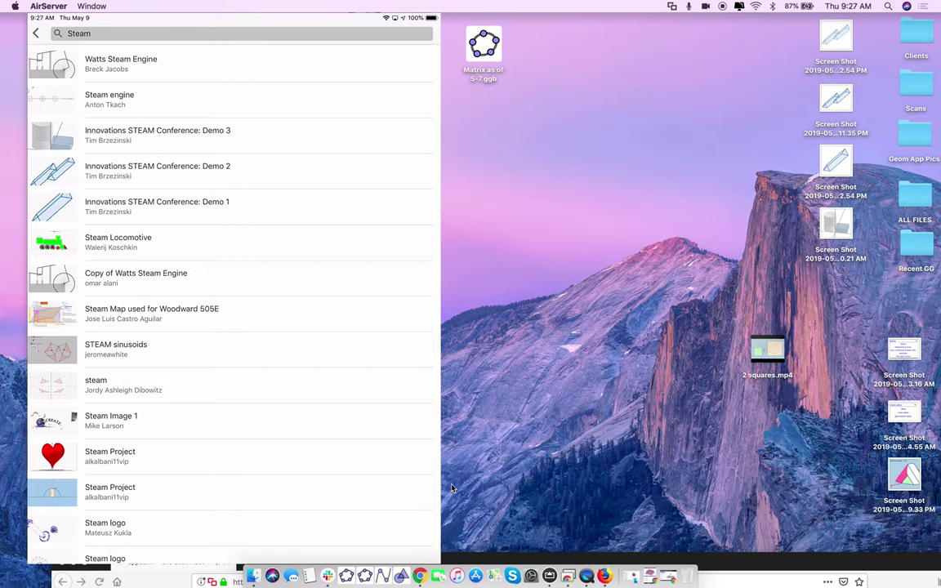
- Open Innovations STEAM Conference: Demo 2, then leave AR for the plain 3D view
left_click(225, 172)
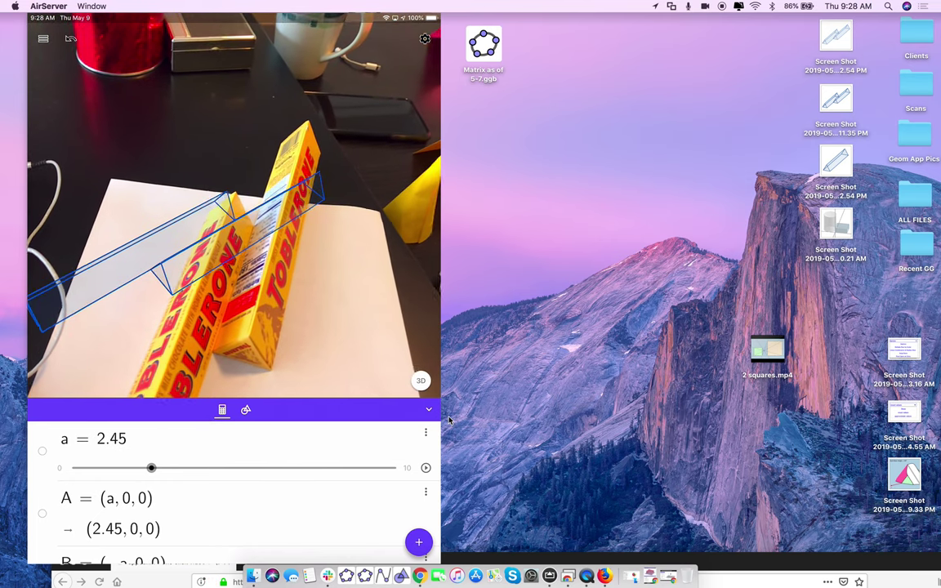
left_click(421, 382)
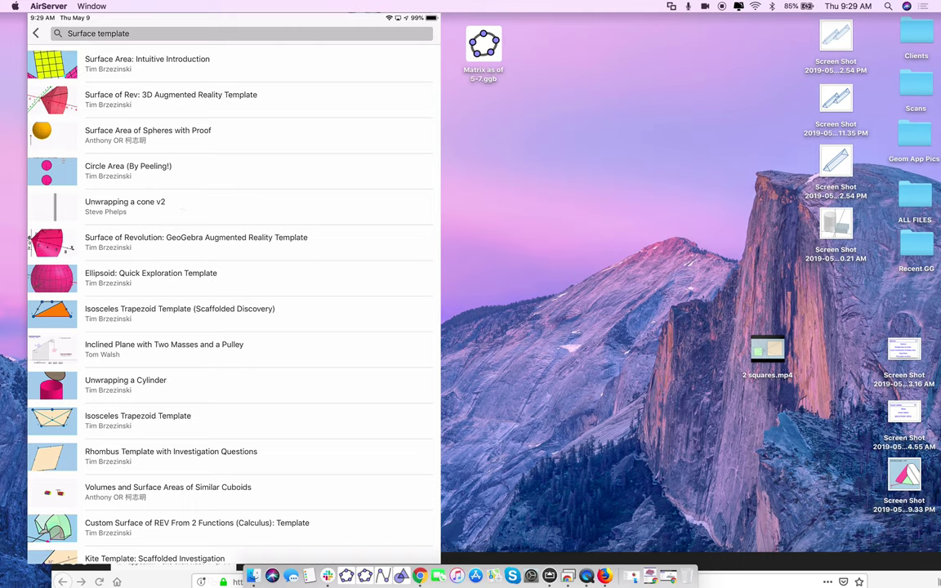
- Open the Surface of Revolution: GeoGebra Augmented Reality Template from the results
left_click(196, 242)
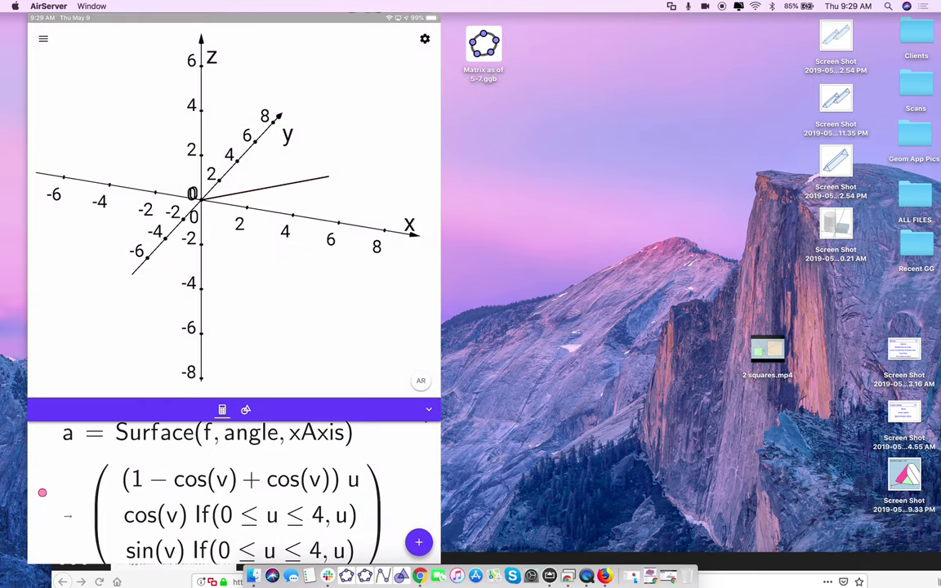
scroll(234, 490, "up", 3)
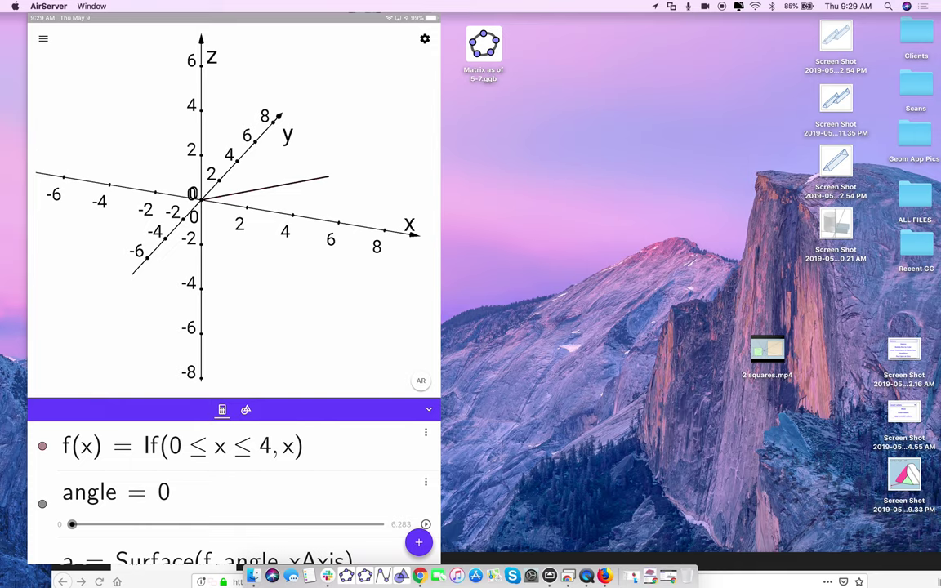
scroll(234, 490, "down", 5)
scroll(235, 490, "up", 3)
scroll(234, 490, "up", 2)
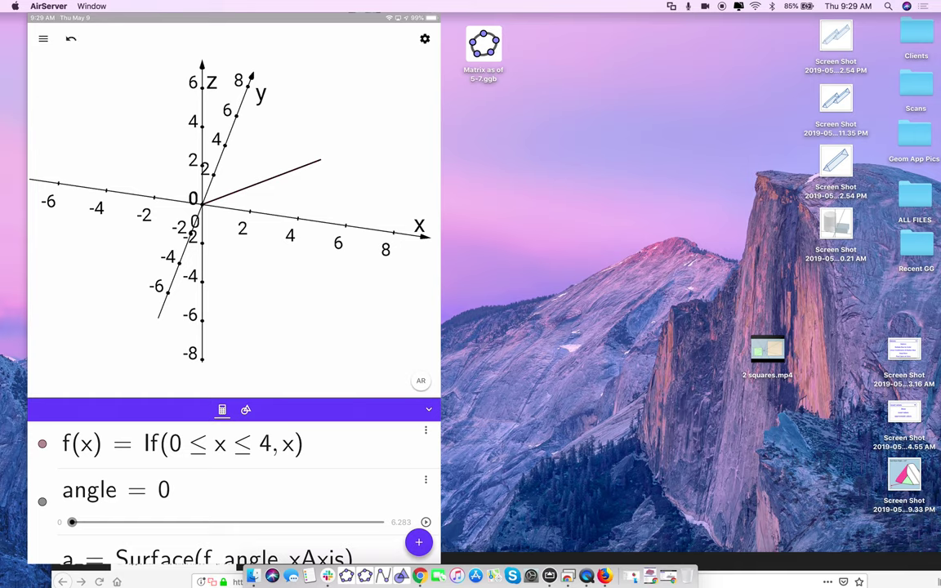
scroll(234, 490, "down", 3)
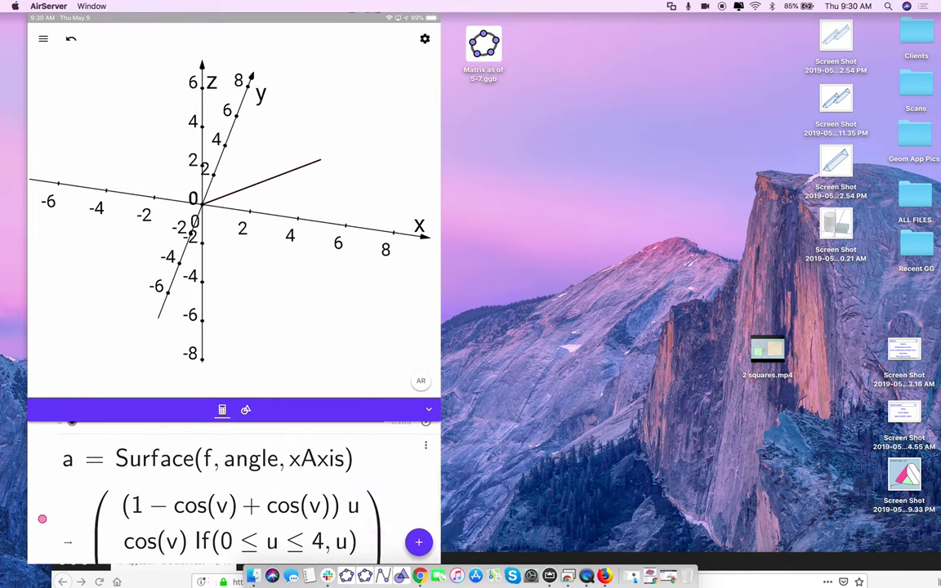
scroll(233, 490, "down", 2)
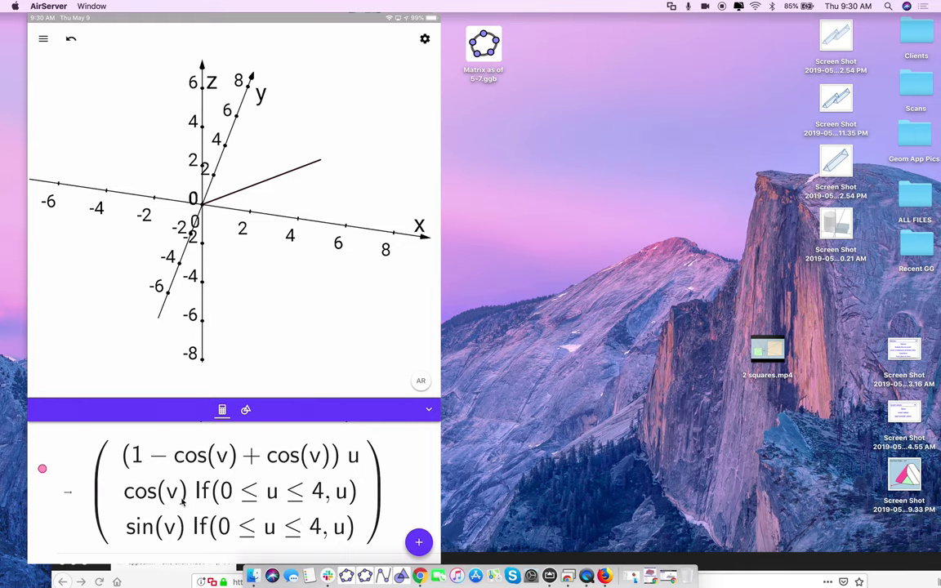
left_click_drag(110, 511, 72, 510)
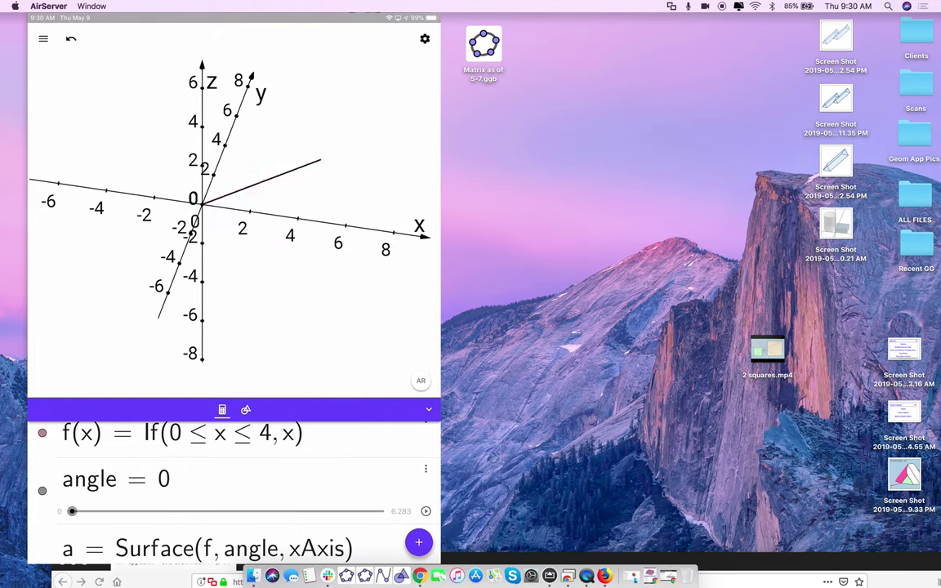